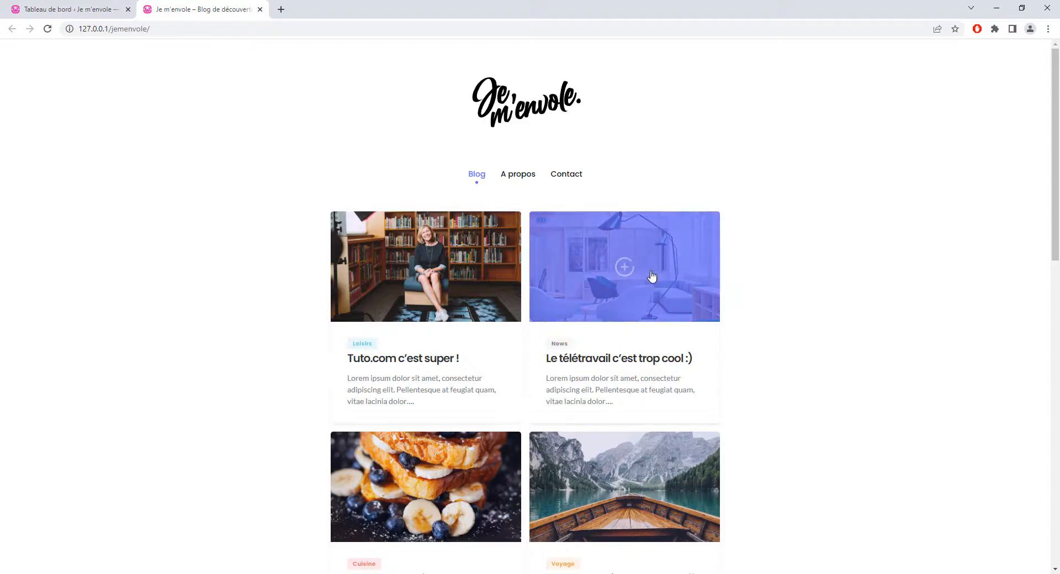
# Look over the blog's article list and the layout of its Contact page, down to the footer.
pyautogui.scroll(-1, 733, 306)
pyautogui.scroll(-13, 734, 306)
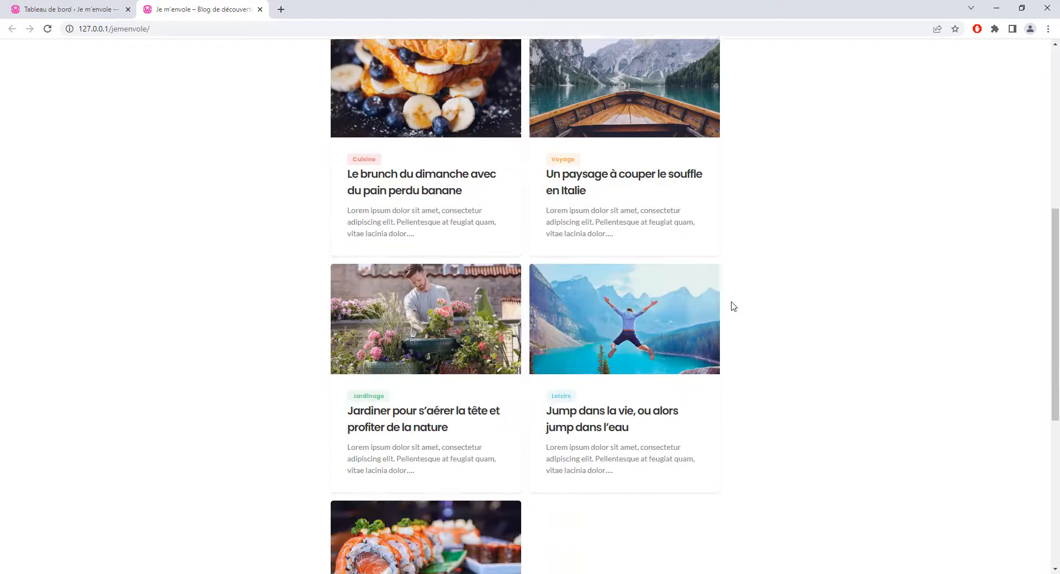
pyautogui.scroll(4, 734, 307)
pyautogui.scroll(10, 734, 306)
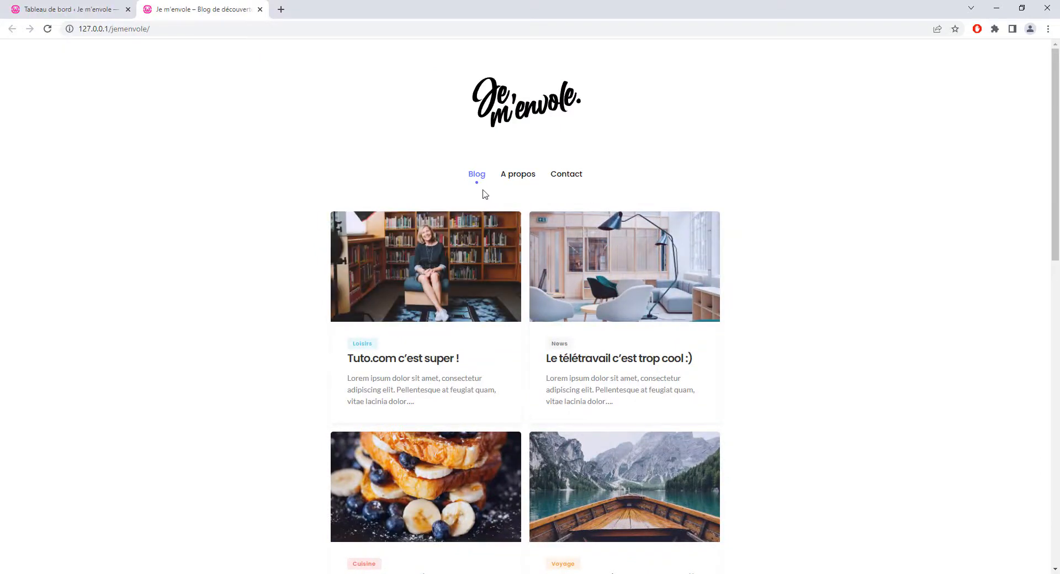
pyautogui.click(572, 176)
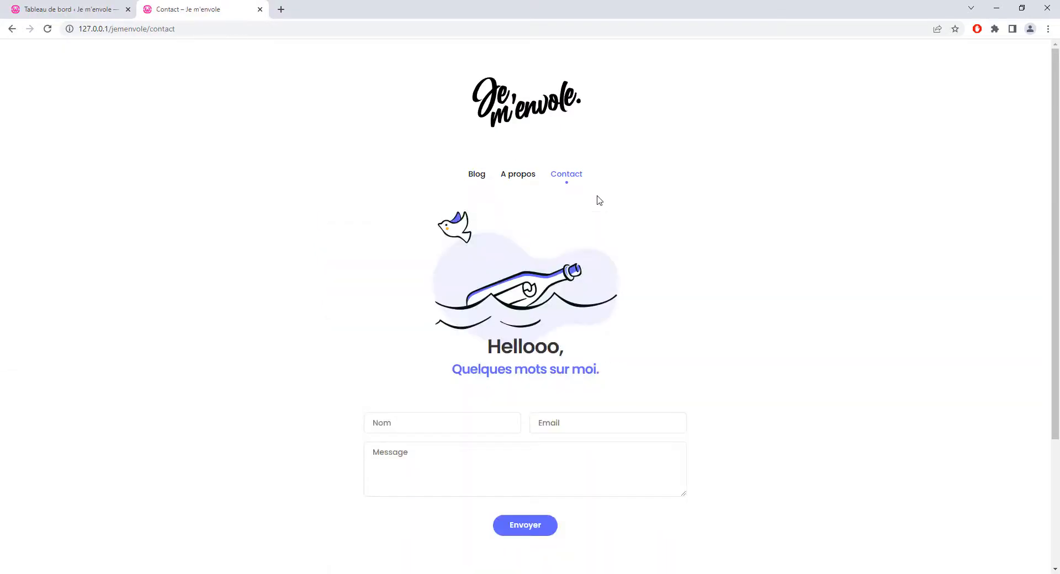
pyautogui.scroll(-3, 652, 280)
pyautogui.scroll(3, 651, 280)
pyautogui.scroll(-3, 587, 315)
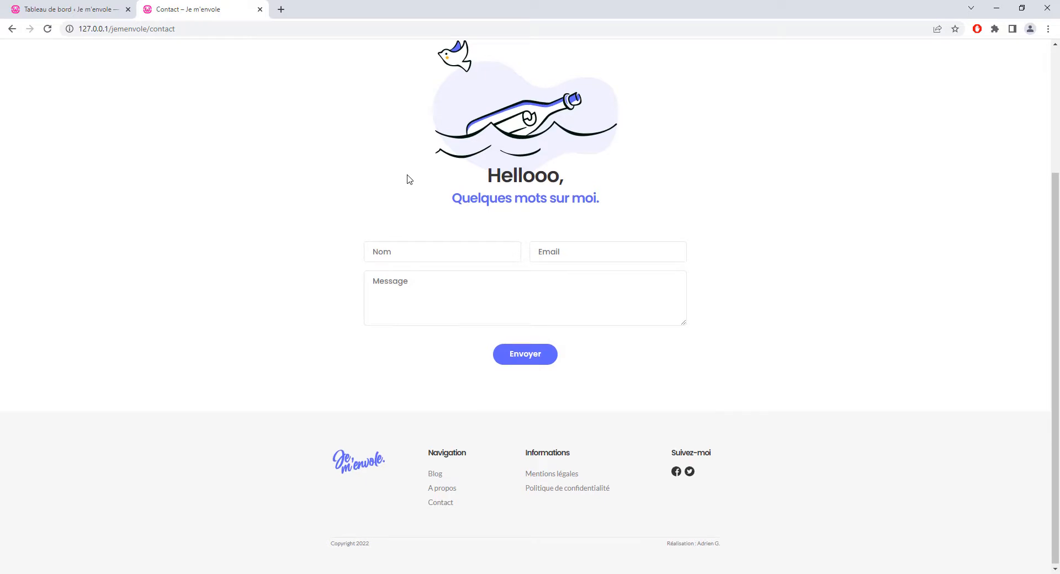
pyautogui.scroll(1, 407, 178)
# In the WordPress admin, create a new ACF field group titled "Plan".
pyautogui.click(100, 12)
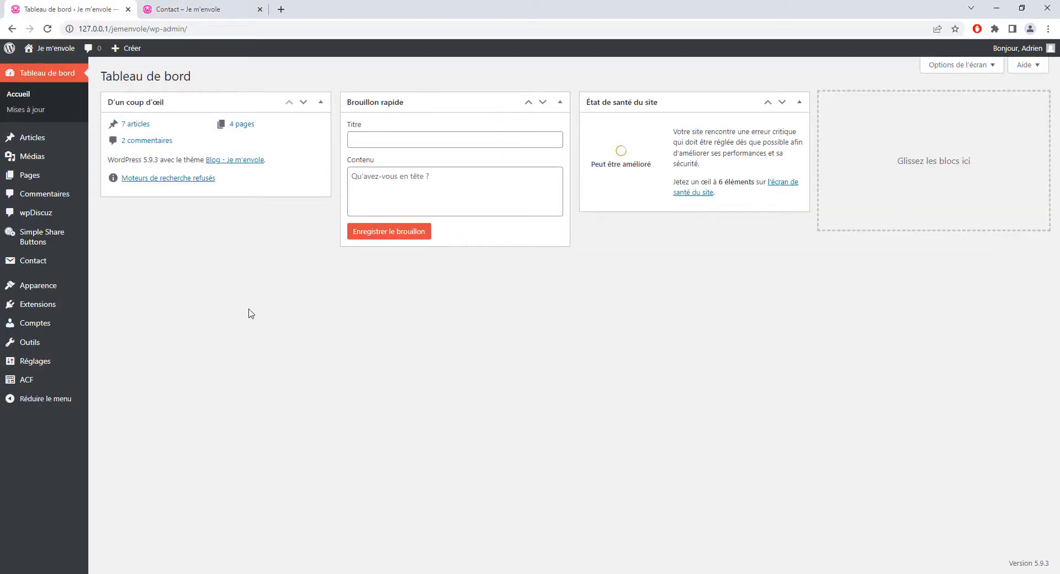
pyautogui.moveTo(28, 383)
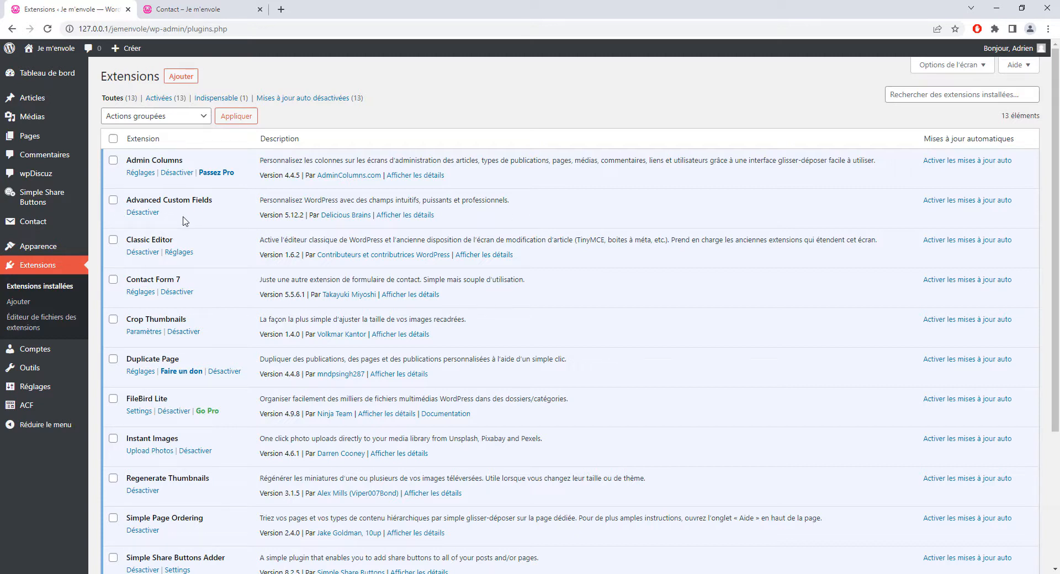
pyautogui.click(30, 409)
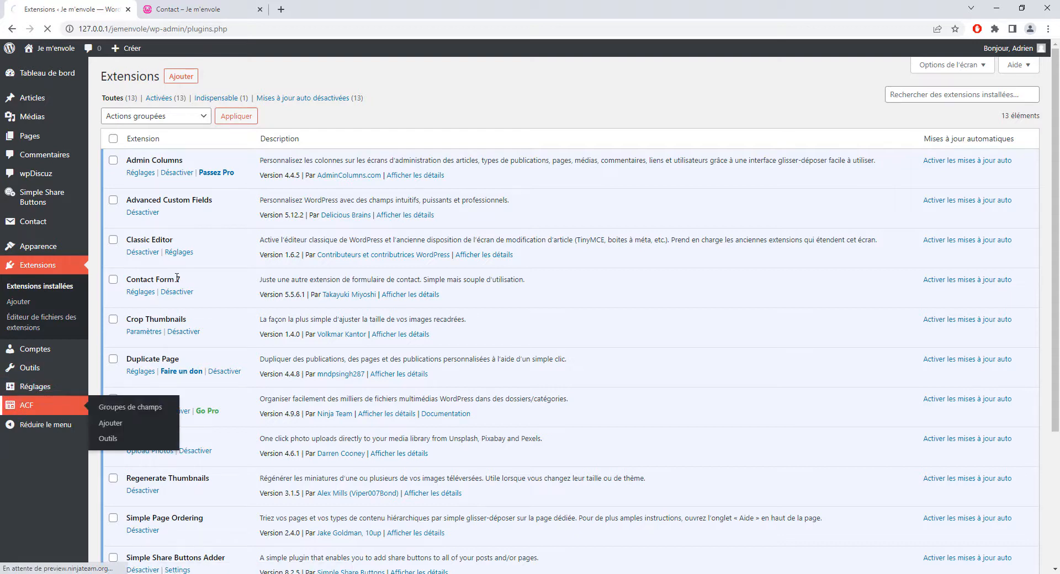
pyautogui.moveTo(232, 190)
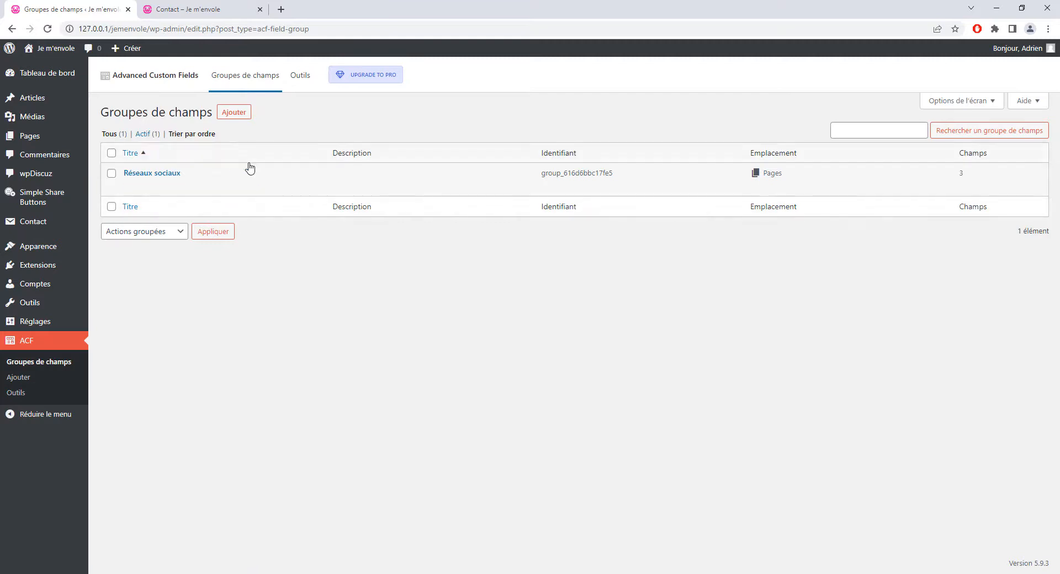
pyautogui.click(234, 112)
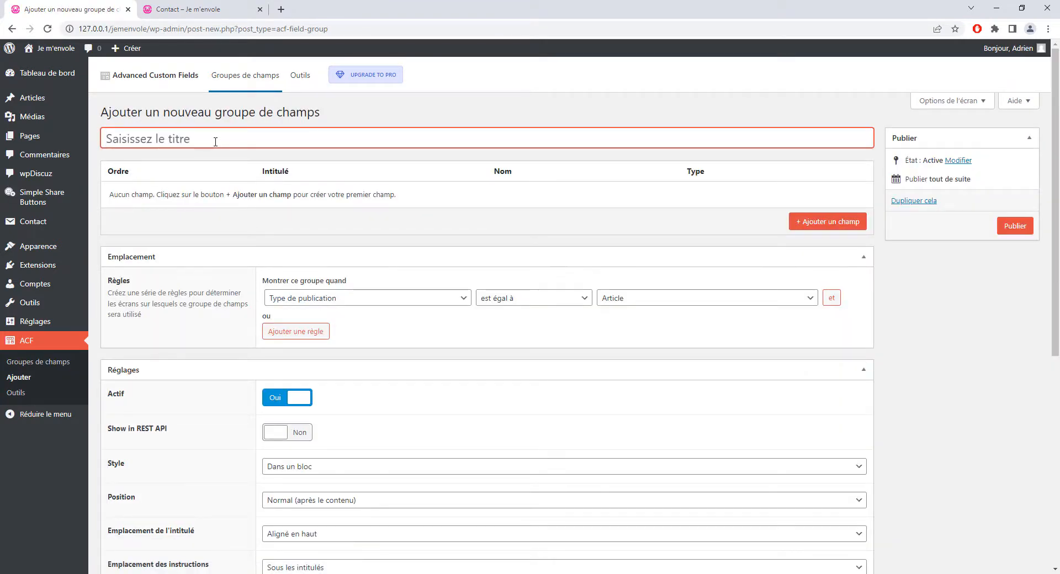
pyautogui.write('Plan')
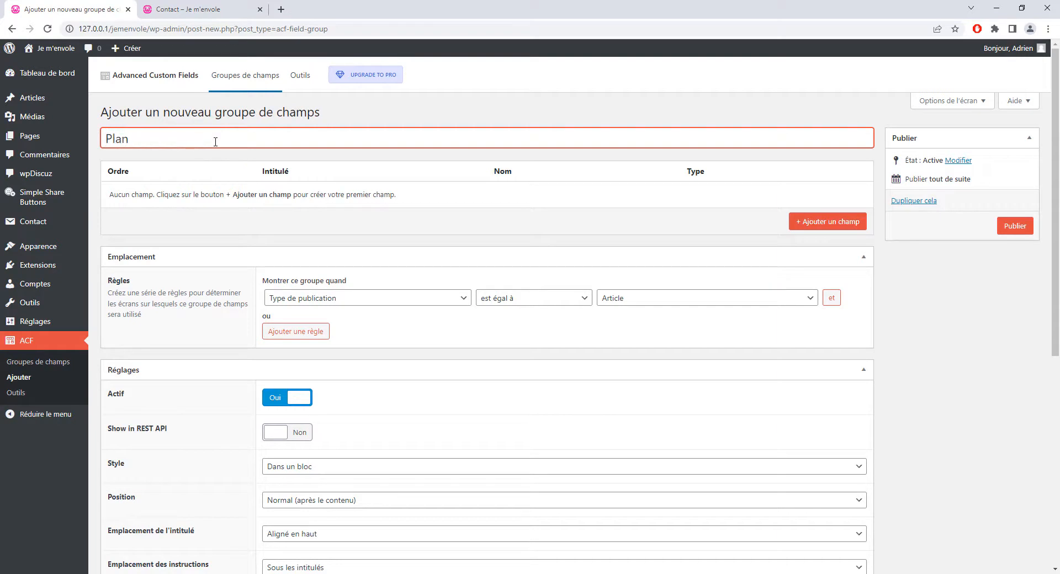
# Add a blank first field to the Plan field group and collapse its settings.
pyautogui.click(828, 221)
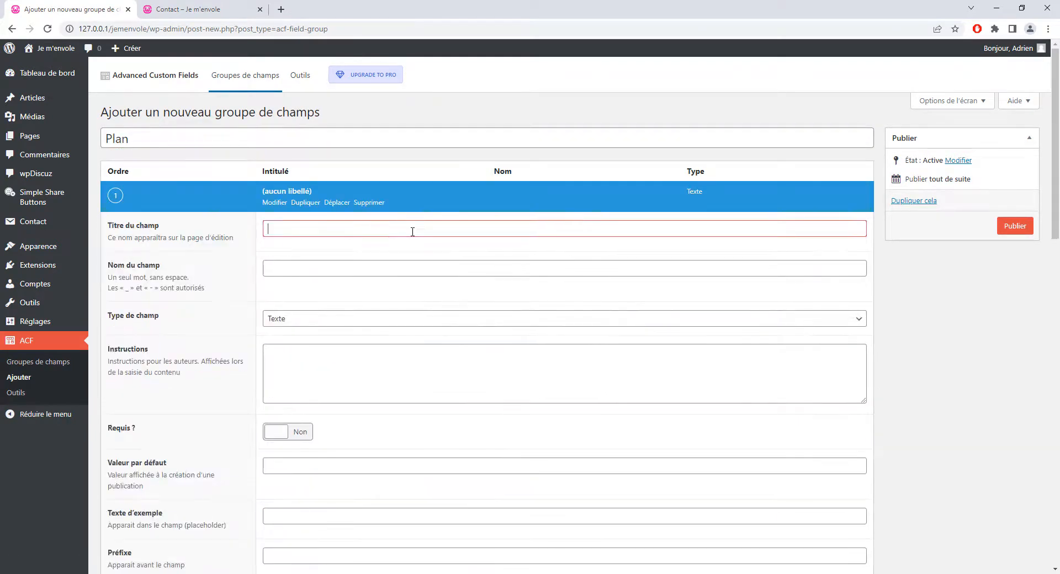
pyautogui.scroll(-3, 293, 326)
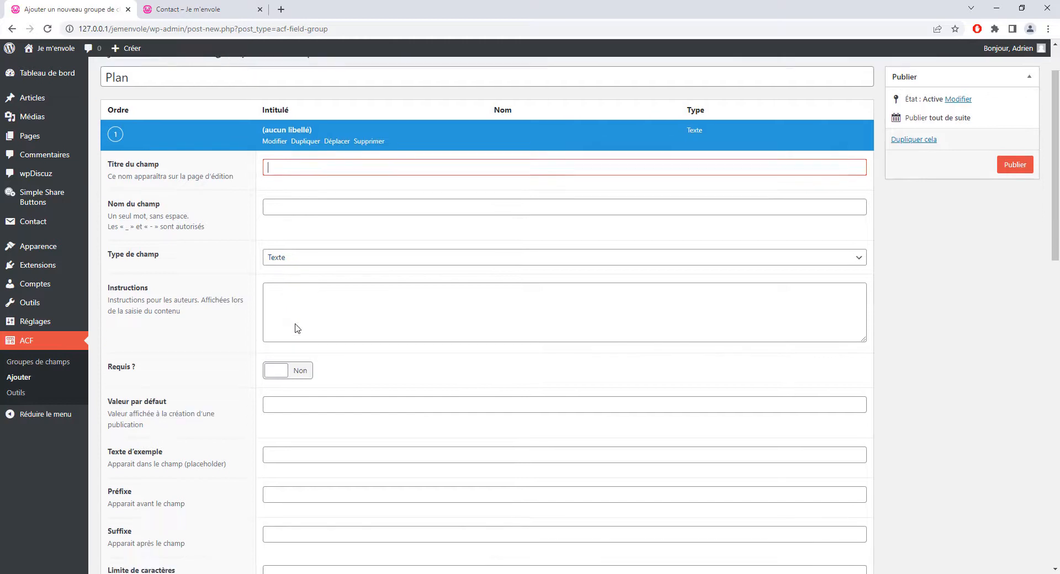
pyautogui.scroll(3, 297, 328)
pyautogui.click(273, 207)
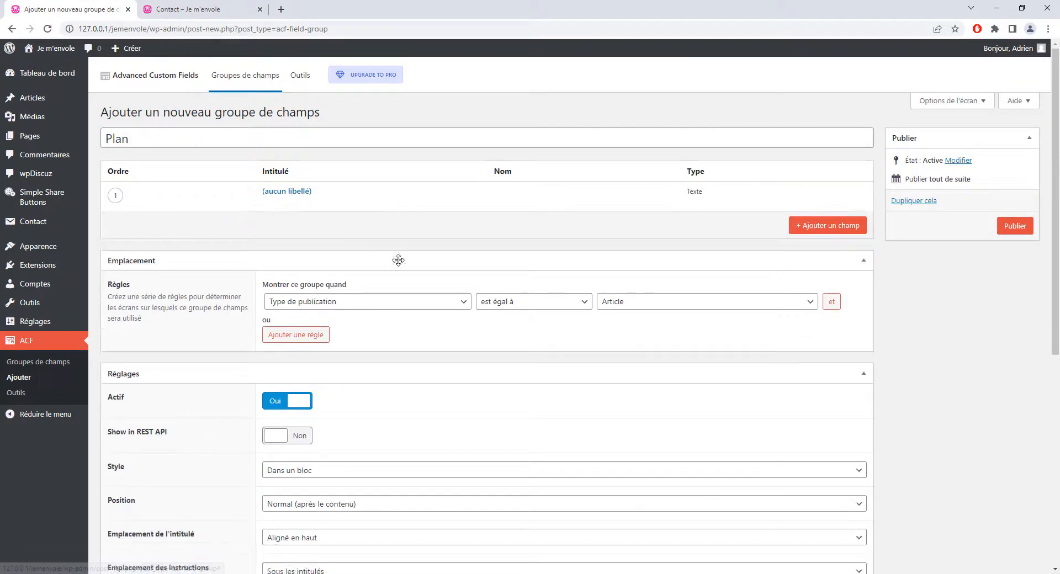
# Set the group's location rule to show it when Page "est égal à" Contact.
pyautogui.click(310, 304)
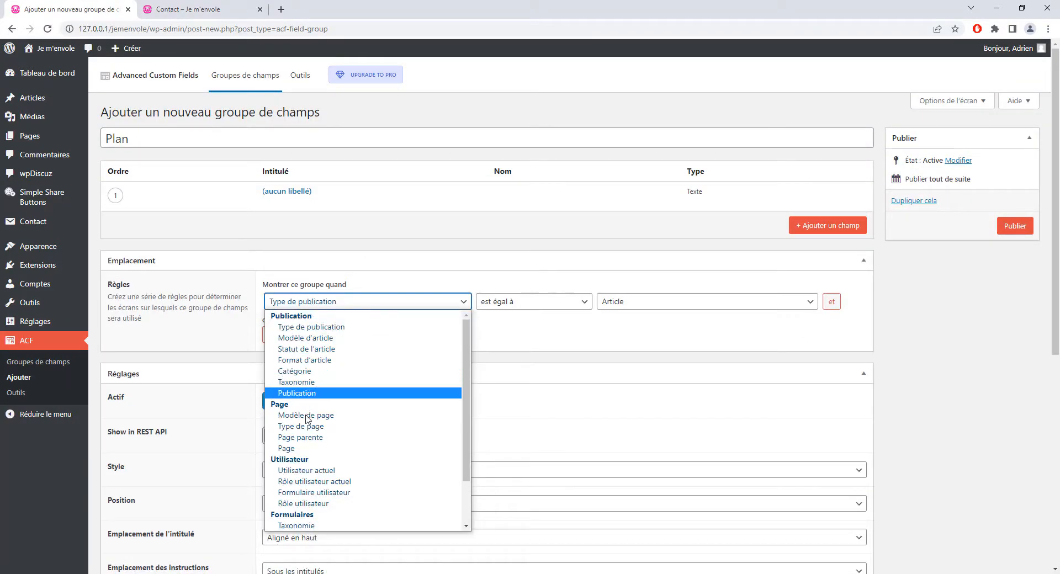
pyautogui.click(299, 448)
pyautogui.click(622, 303)
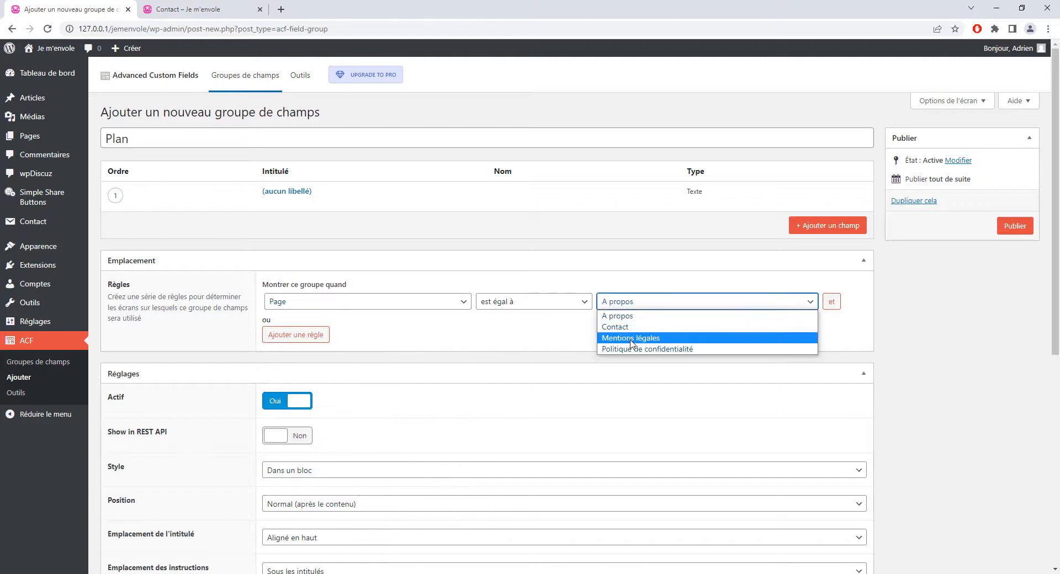
pyautogui.click(623, 319)
pyautogui.click(626, 302)
pyautogui.click(624, 324)
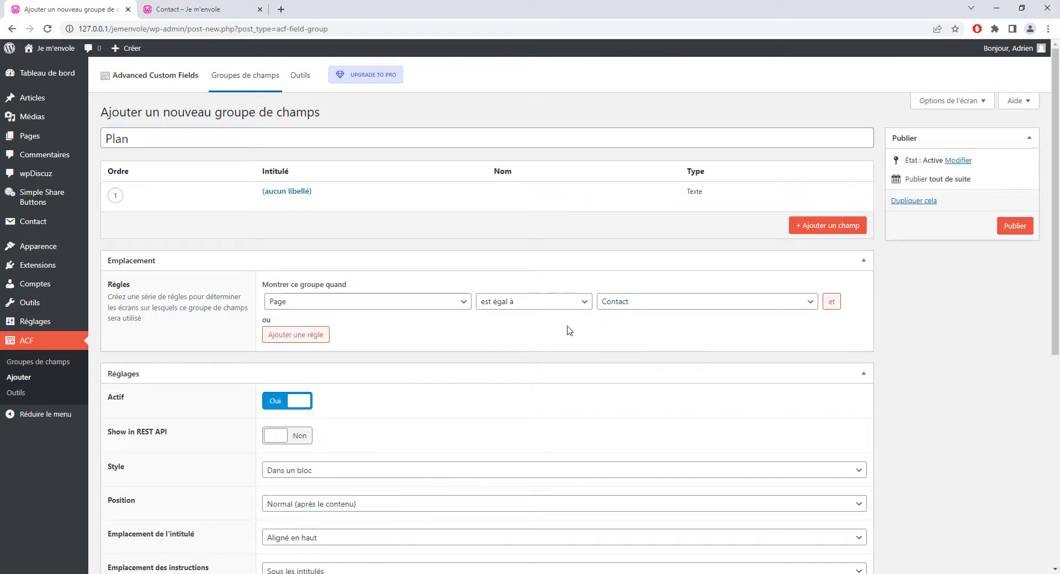
# Give the group's first field the title "Plan" and the field name "plan".
pyautogui.click(276, 203)
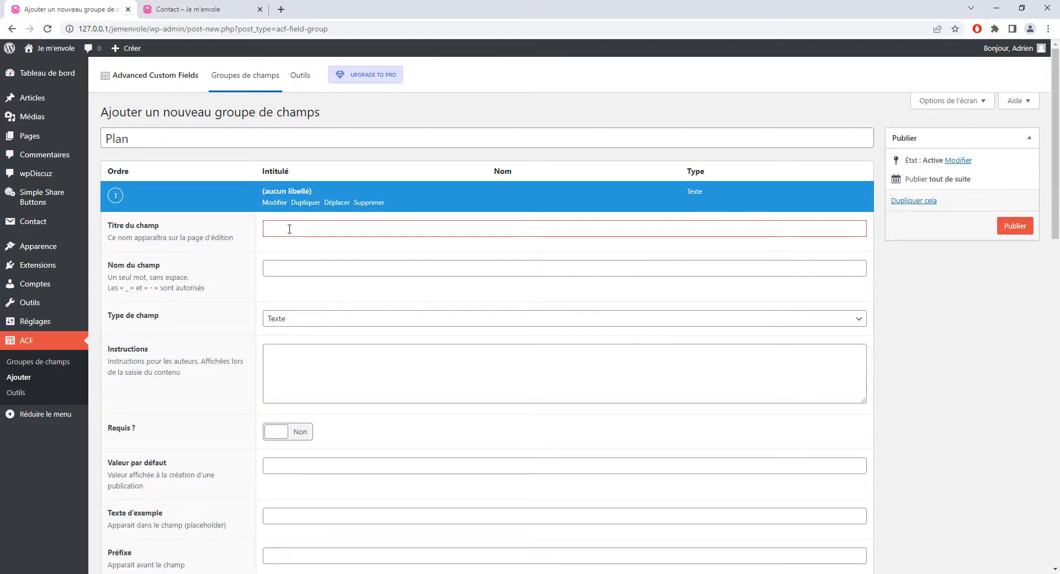
pyautogui.write('Plan')
pyautogui.click(286, 271)
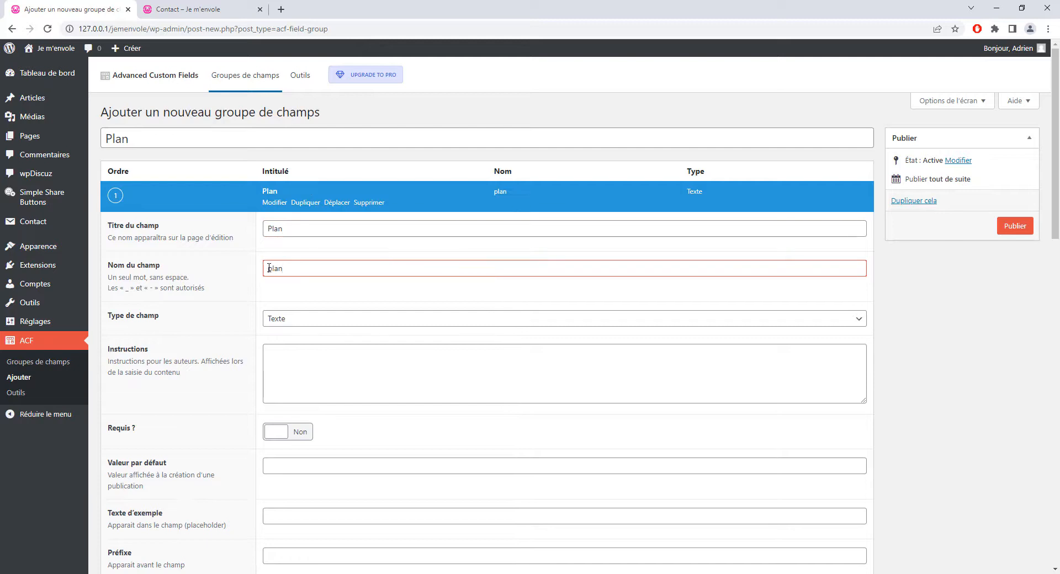
pyautogui.click(301, 292)
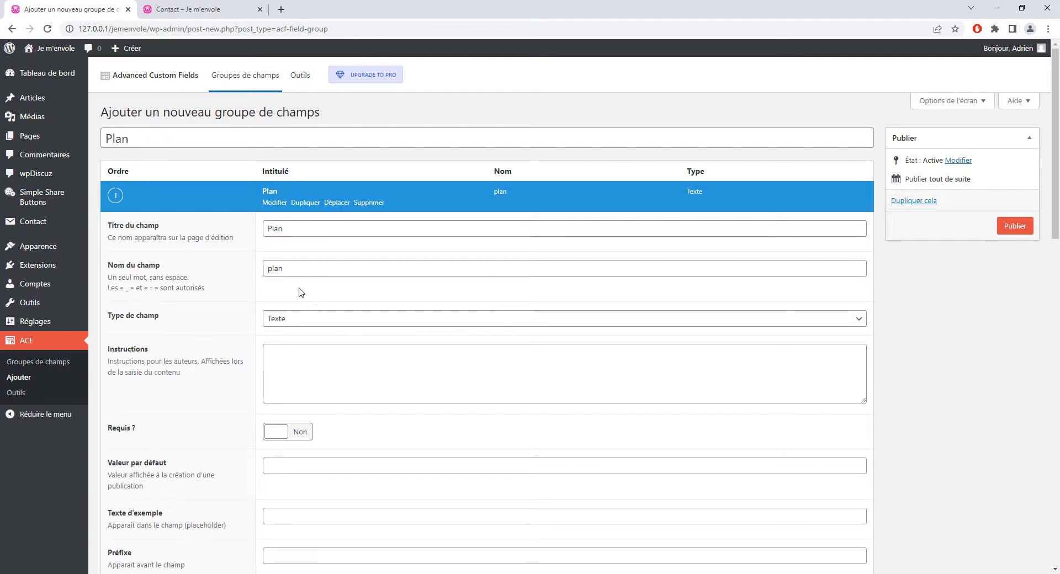
# Set the Plan field's type to Google Map.
pyautogui.scroll(-2, 301, 292)
pyautogui.click(296, 208)
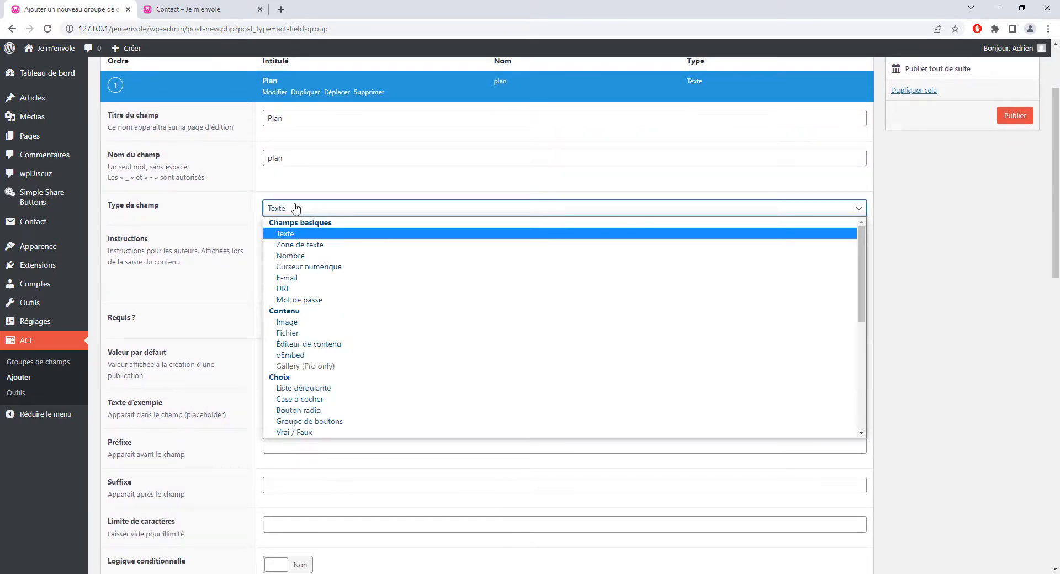
pyautogui.scroll(-5, 364, 326)
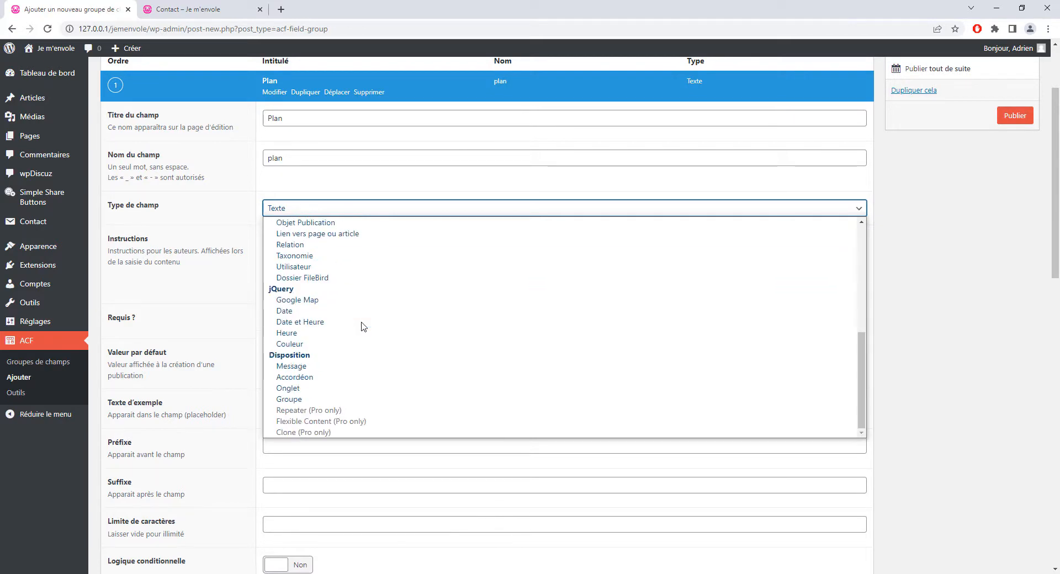
pyautogui.click(311, 301)
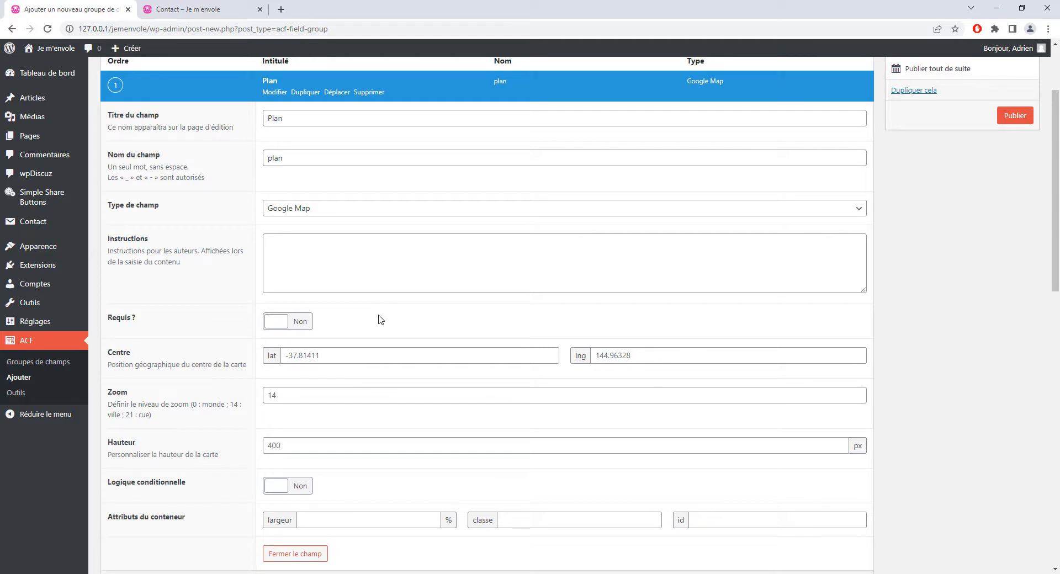
# Change the Plan field's type to Texte and publish the field group.
pyautogui.scroll(2, 379, 319)
pyautogui.click(291, 319)
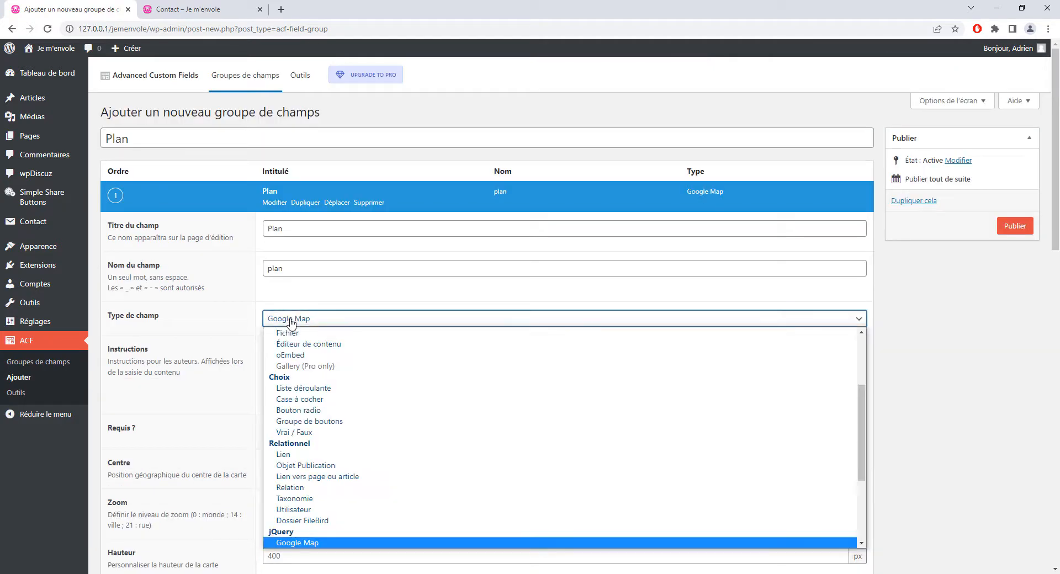
pyautogui.scroll(-4, 310, 420)
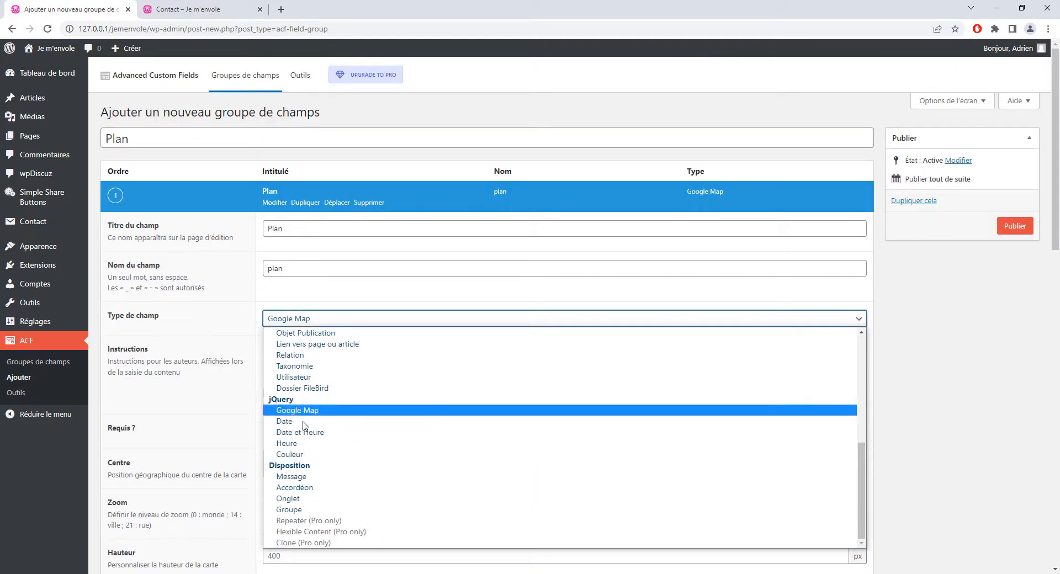
pyautogui.click(306, 317)
pyautogui.click(305, 319)
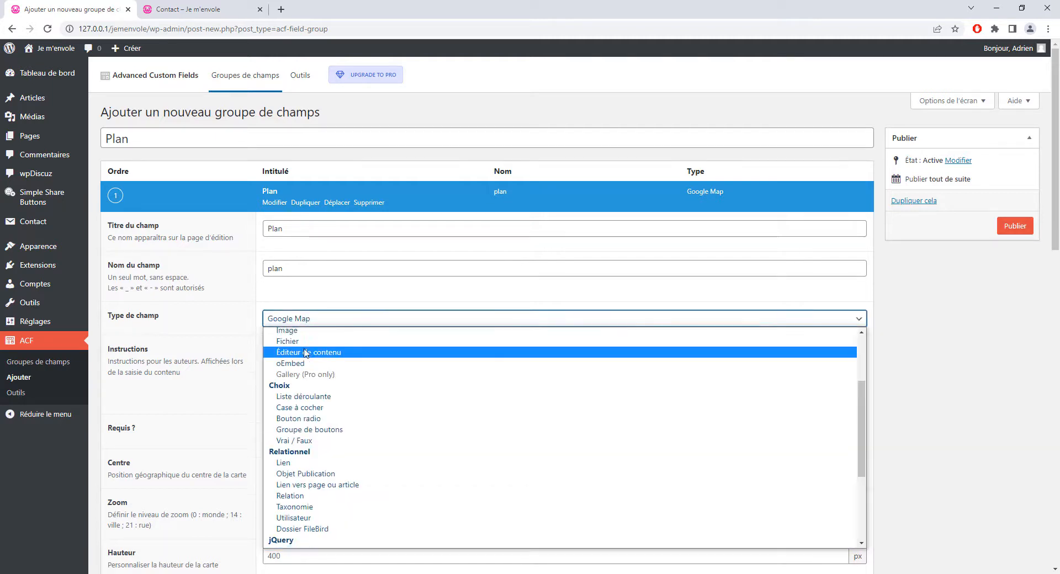
pyautogui.scroll(4, 307, 352)
pyautogui.click(309, 342)
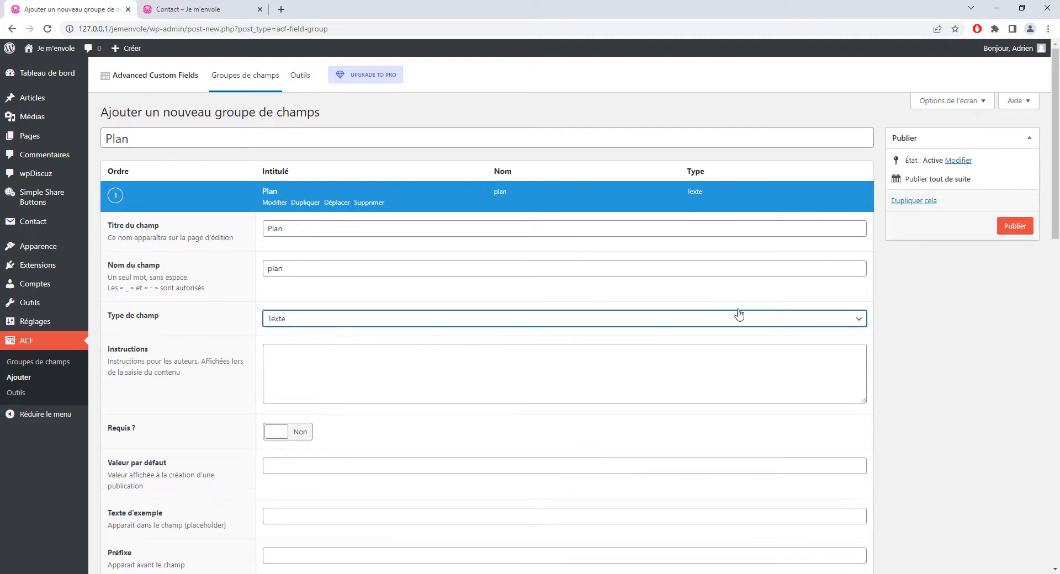
pyautogui.click(1015, 226)
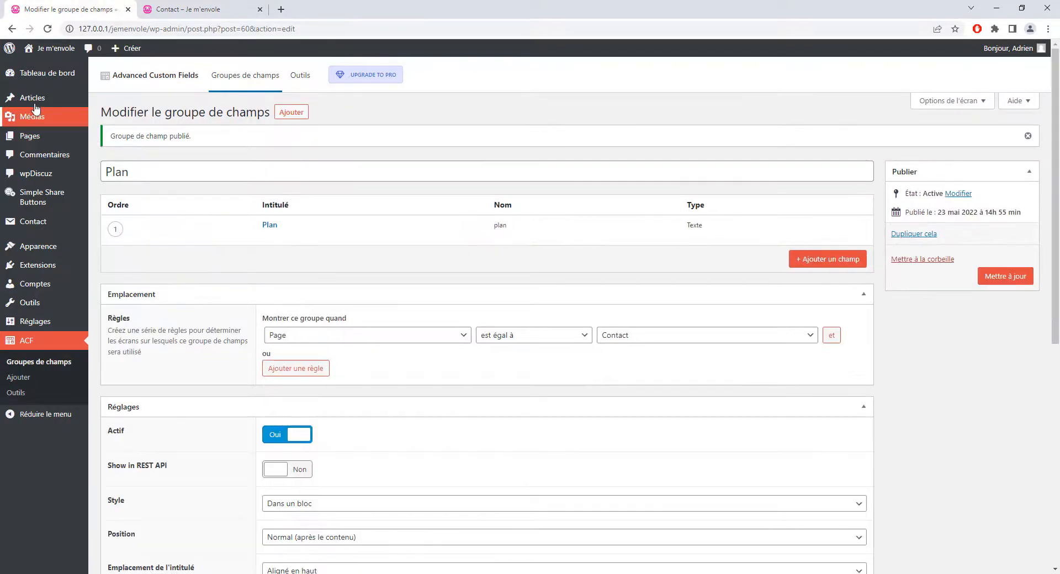
# Open the Contact page for editing in a tab beside the field group's and check its Plan field.
pyautogui.rightClick(44, 136)
pyautogui.click(83, 143)
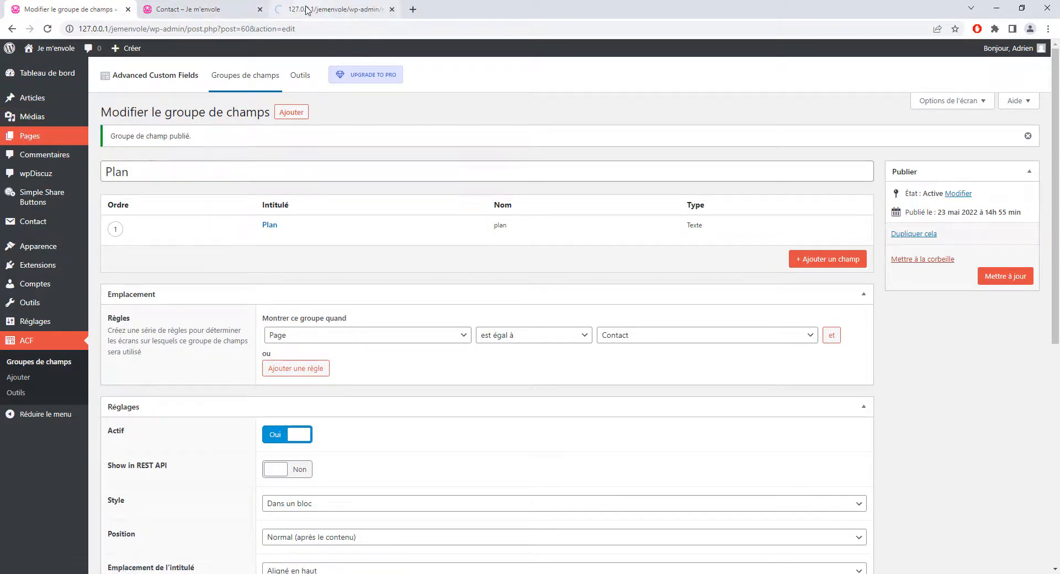
pyautogui.moveTo(307, 10); pyautogui.dragTo(198, 11)
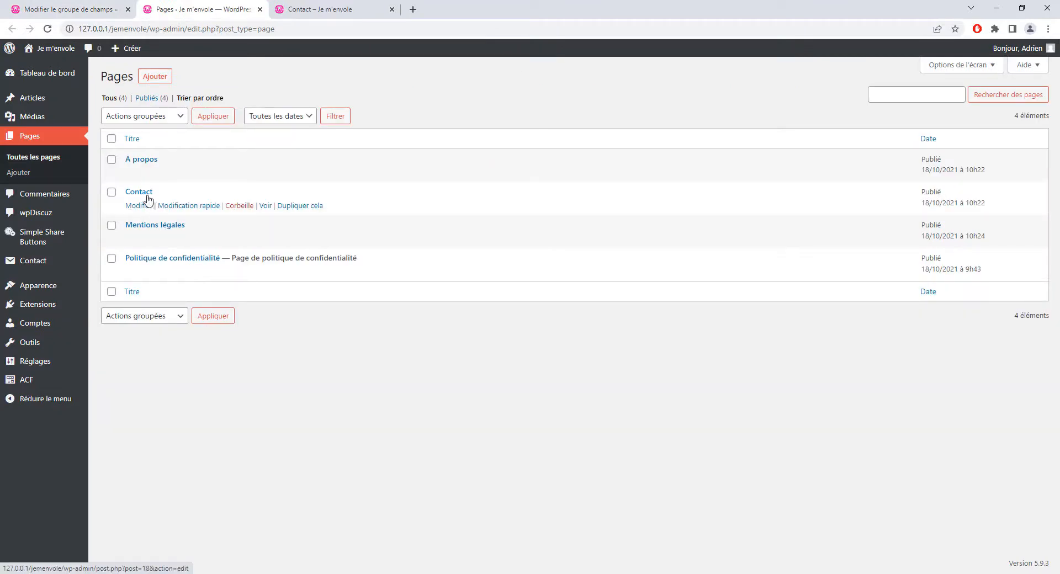
pyautogui.click(148, 196)
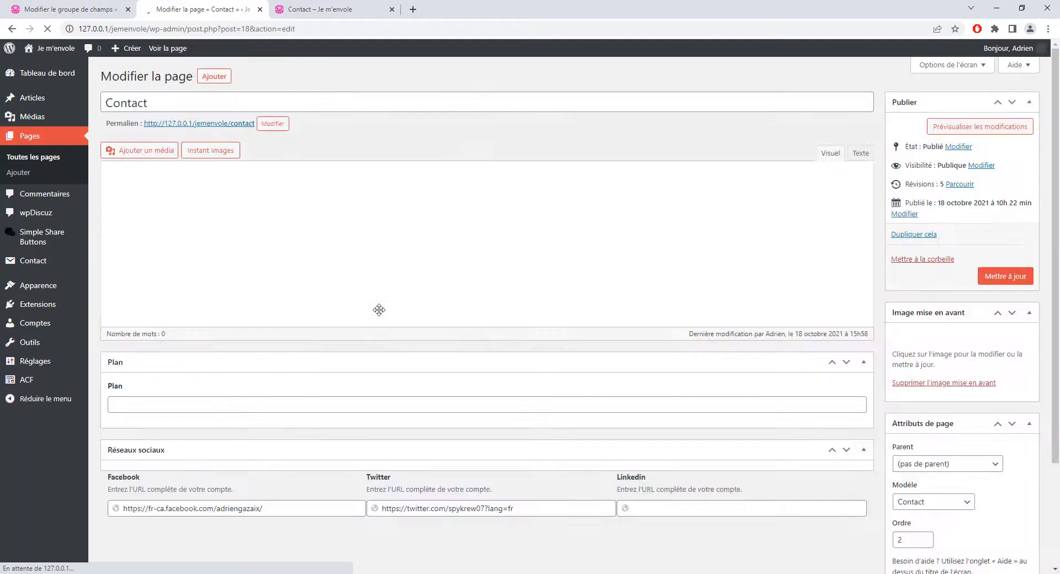
pyautogui.scroll(-3, 227, 399)
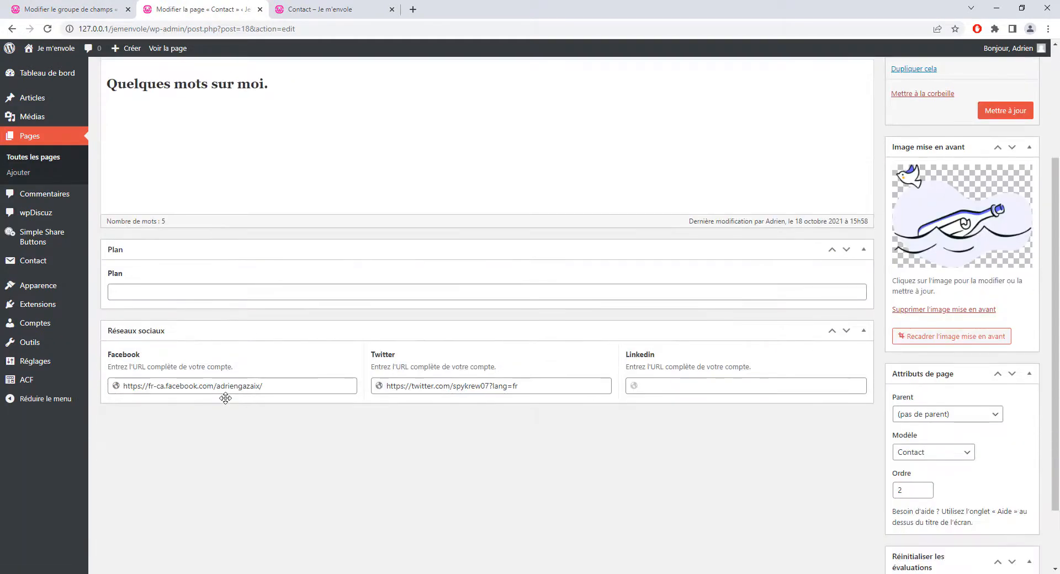
pyautogui.click(151, 293)
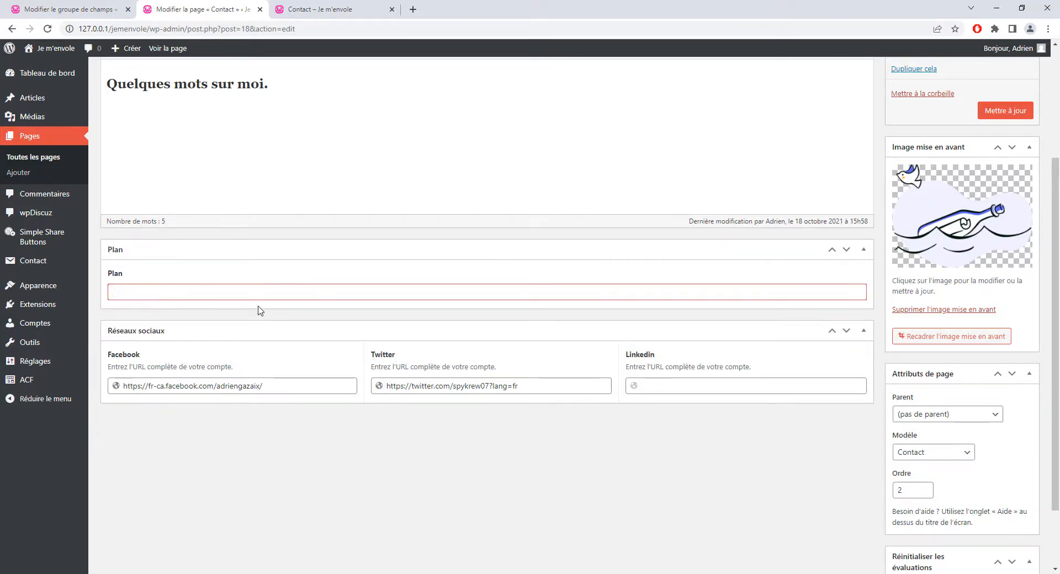
pyautogui.scroll(1, 221, 325)
pyautogui.scroll(2, 169, 315)
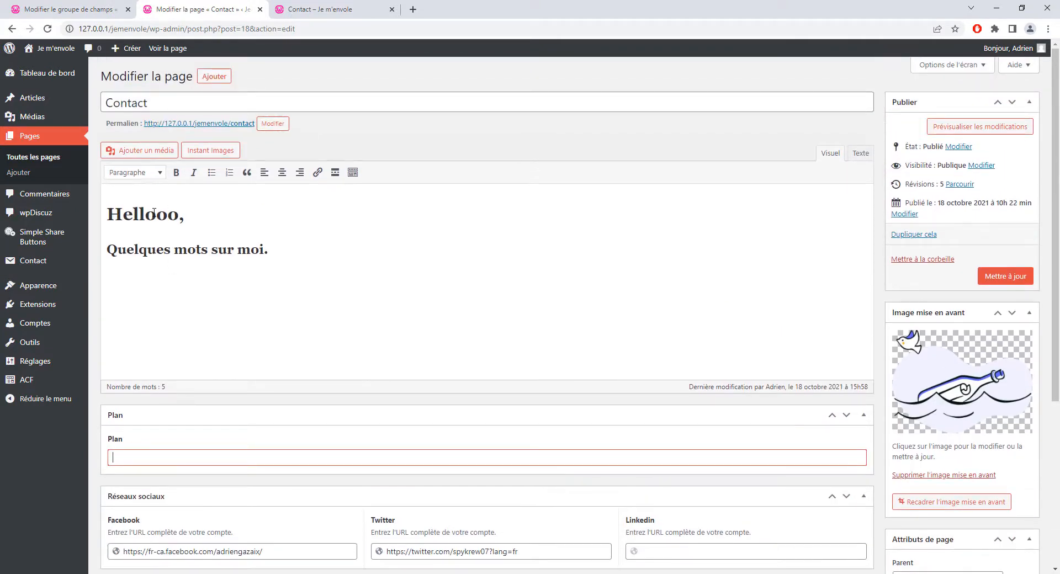
# Open the installed extensions list in a new tab and switch to it.
pyautogui.rightClick(41, 306)
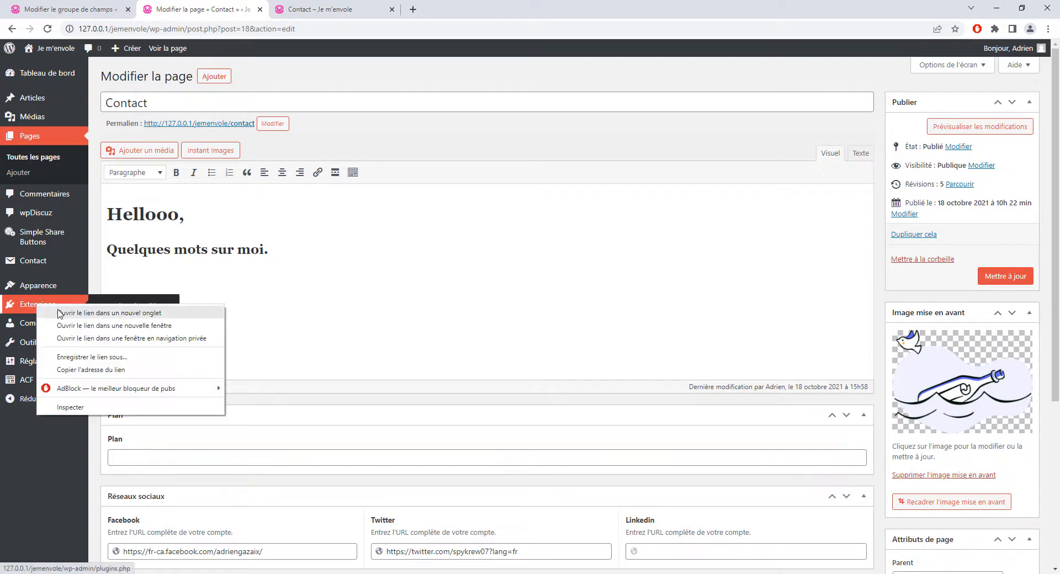
pyautogui.click(111, 310)
pyautogui.click(326, 10)
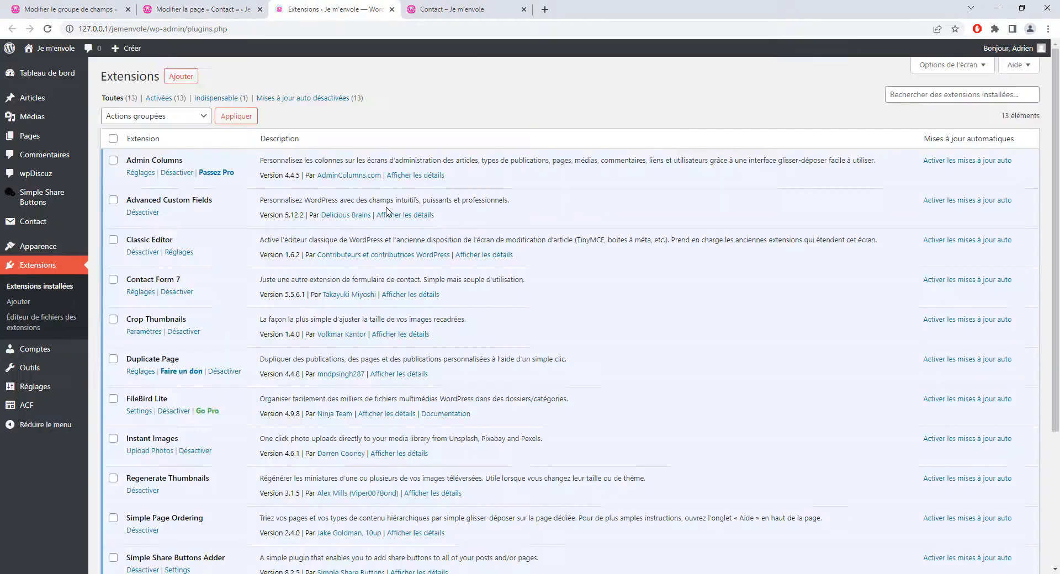
# Find the ACF OpenStreetMap Field extension by searching for "acf openstreetmap", and install and activate it.
pyautogui.click(20, 302)
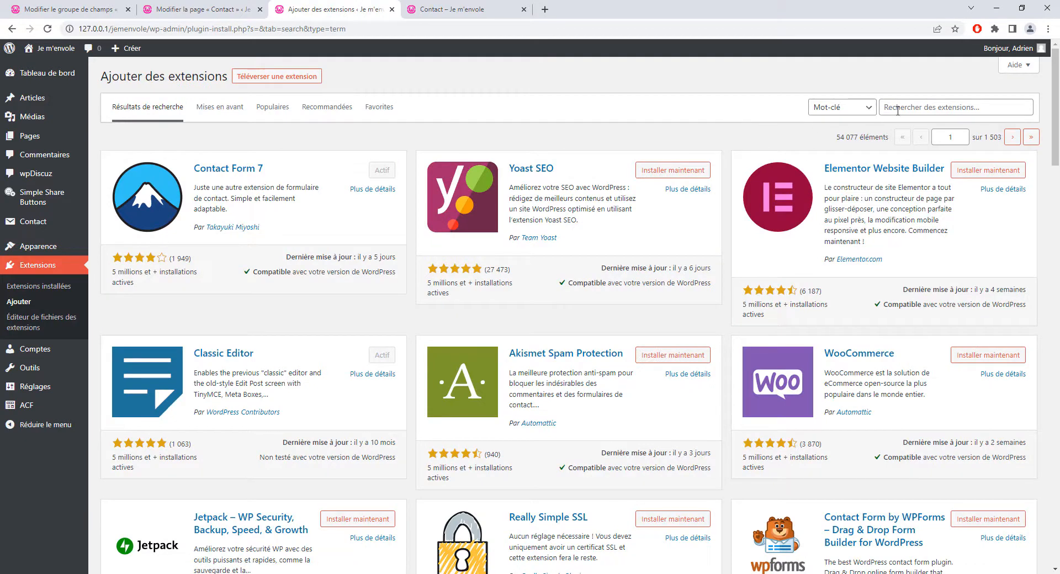
pyautogui.click(902, 107)
pyautogui.write('a')
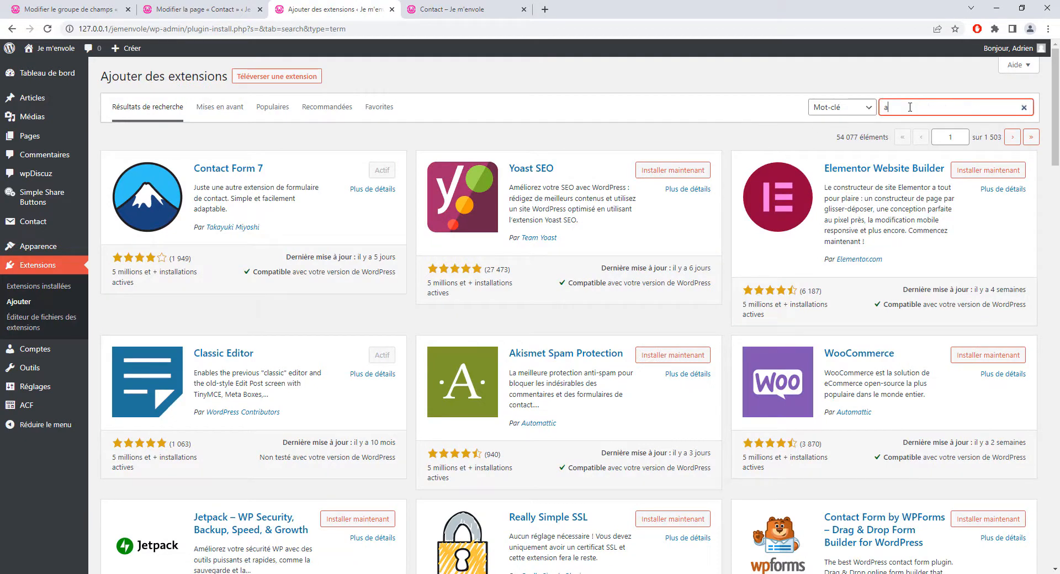
pyautogui.write('cf openstreetmap')
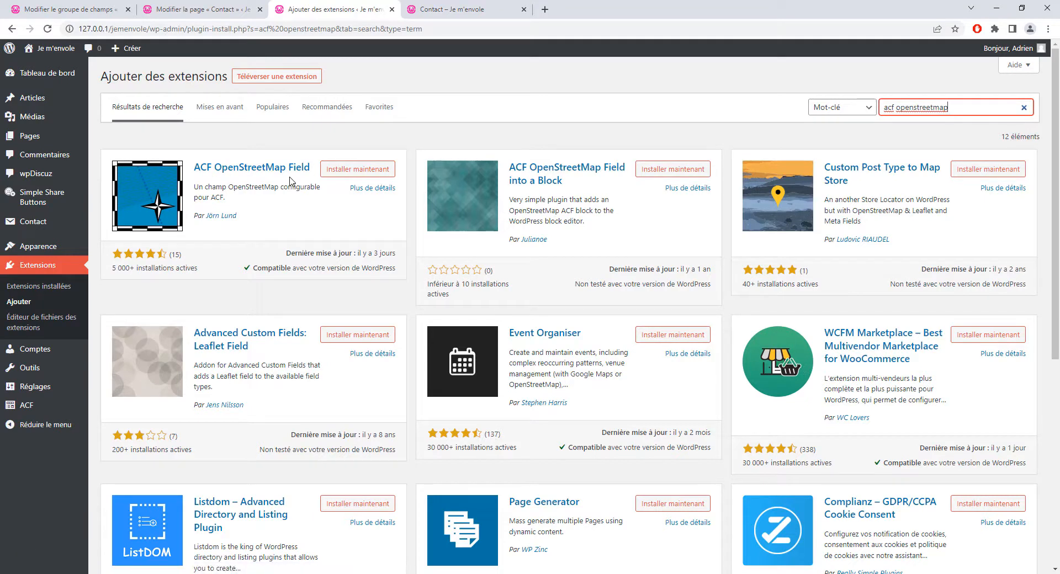
pyautogui.click(358, 173)
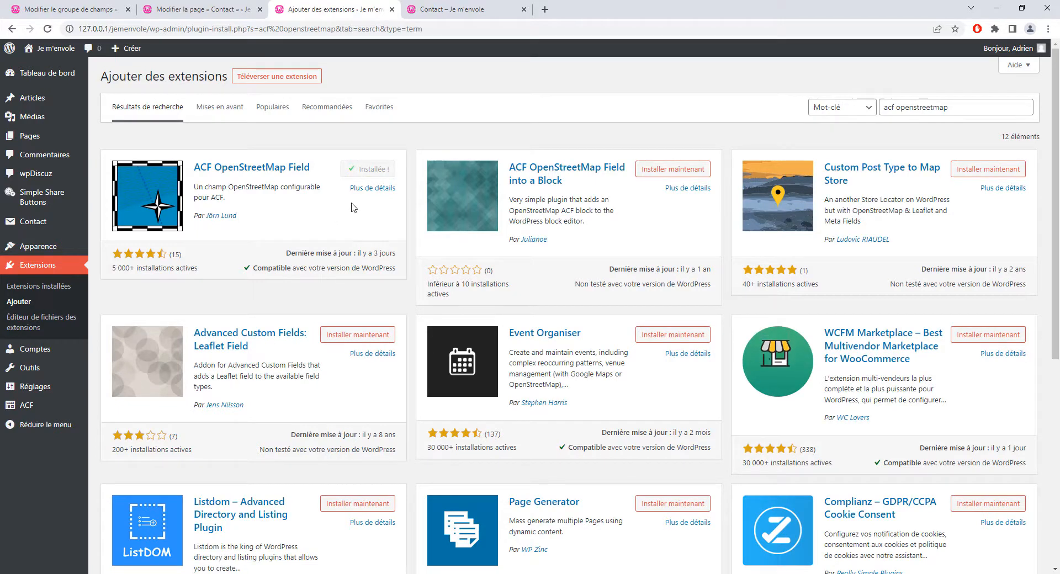
pyautogui.click(371, 177)
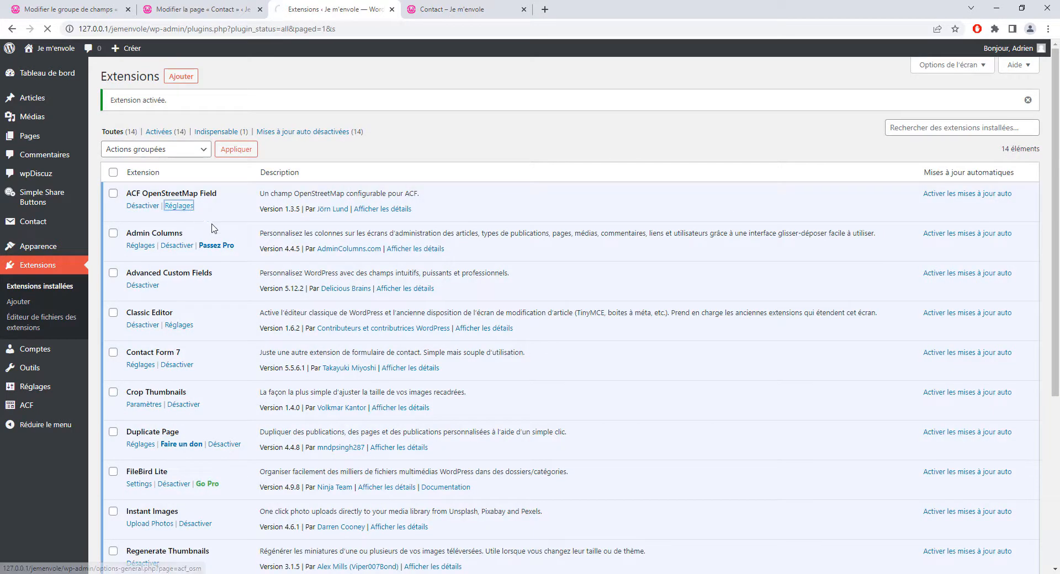
# Open the ACF OpenStreetMap extension's settings and look through the available map tile providers.
pyautogui.click(179, 205)
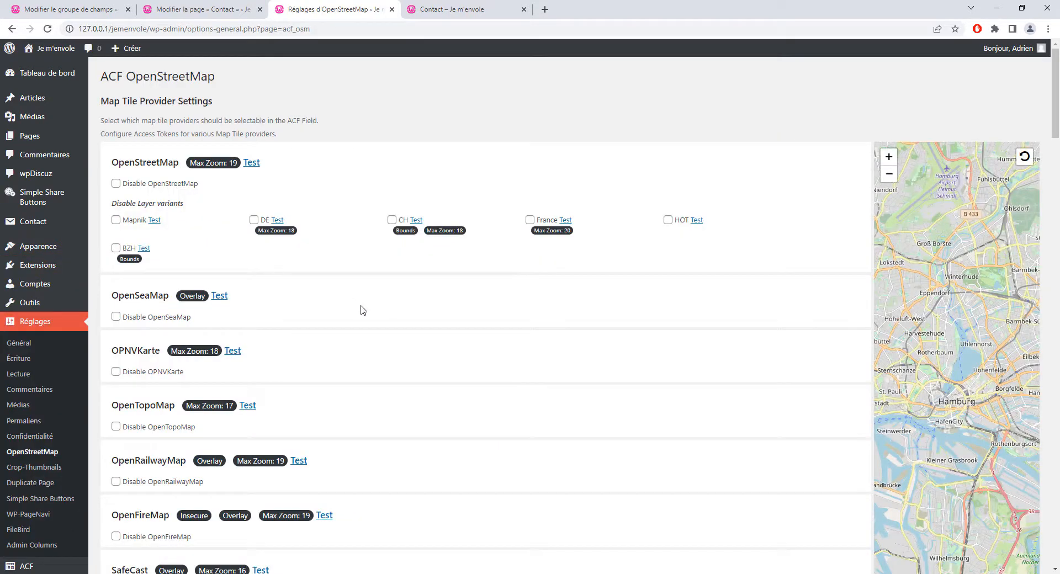
pyautogui.scroll(-9, 270, 313)
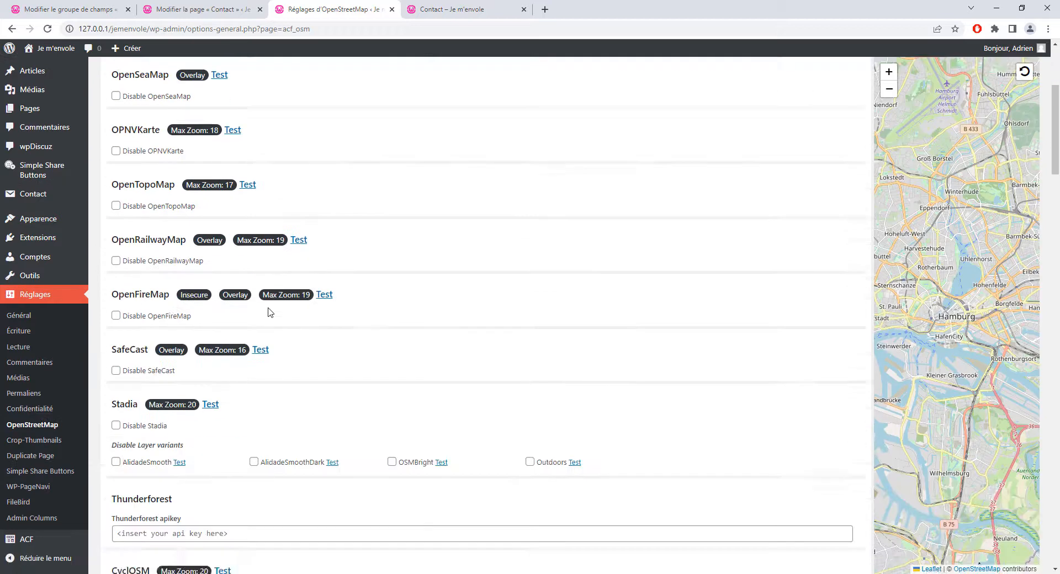
pyautogui.scroll(4, 271, 312)
pyautogui.scroll(1, 269, 313)
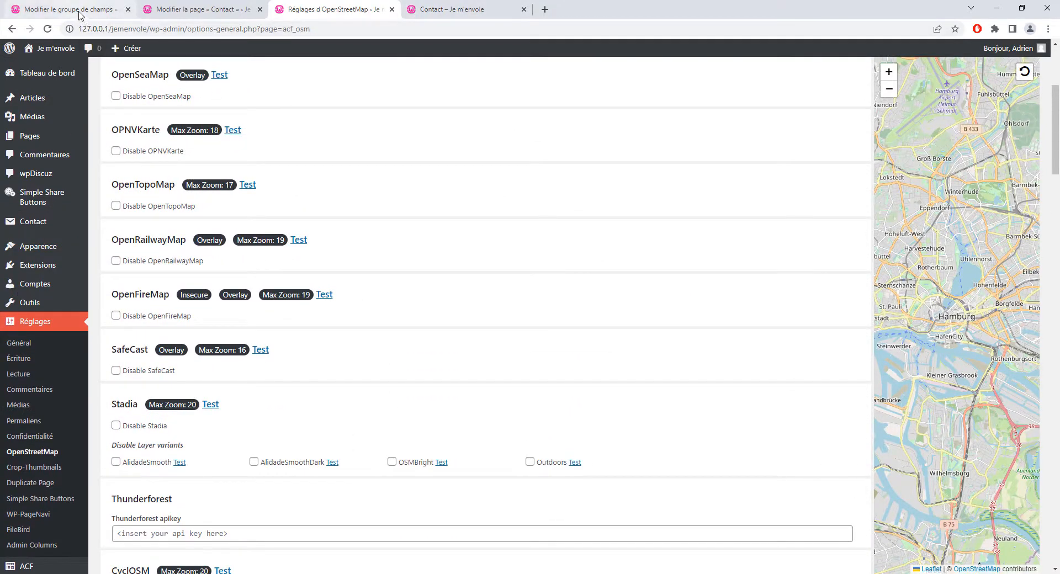
# Reload the Plan field group and set the Plan field's type to OpenStreetMap.
pyautogui.click(62, 9)
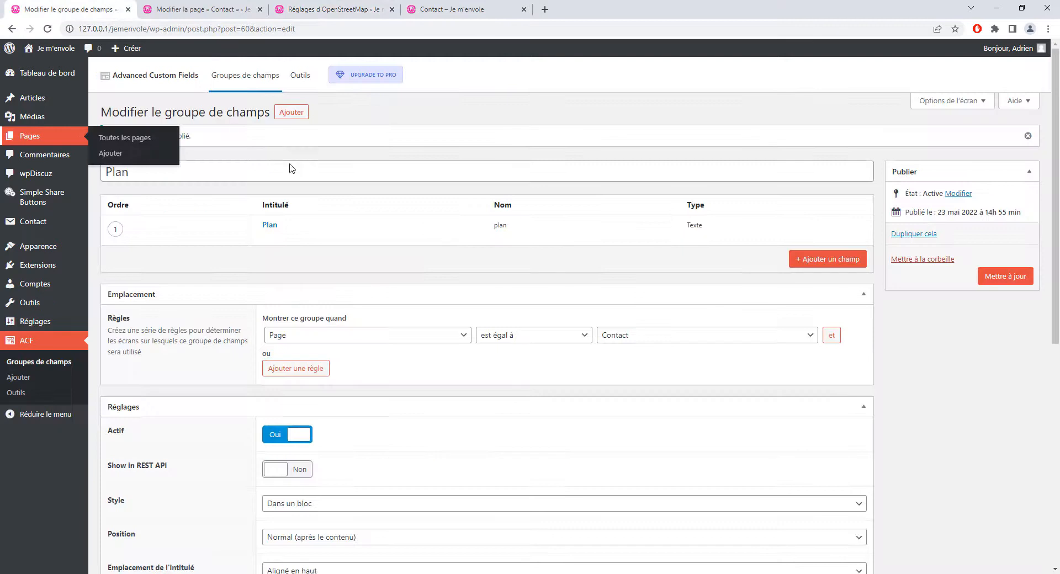
pyautogui.click(47, 29)
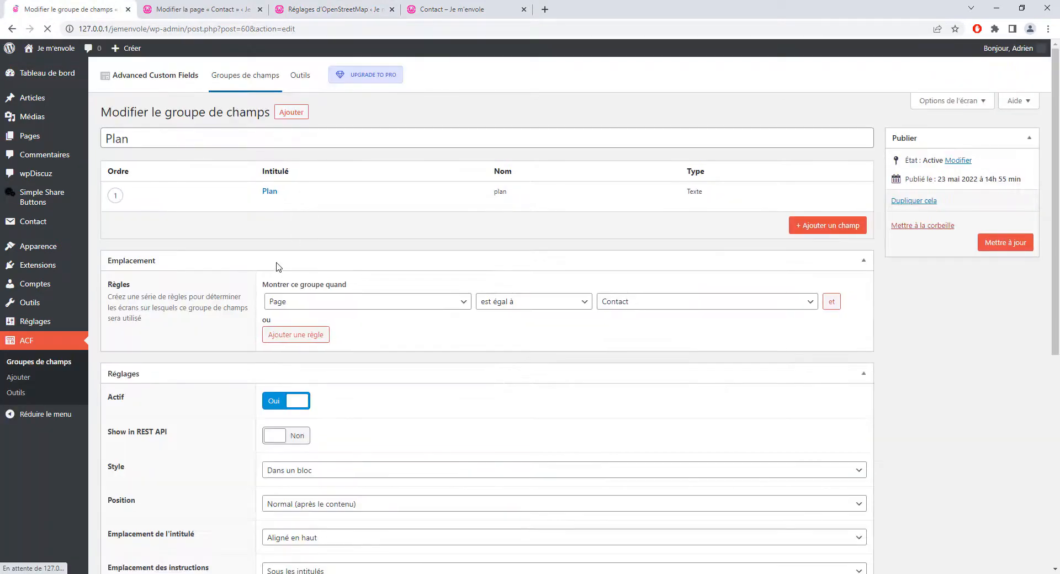
pyautogui.click(274, 203)
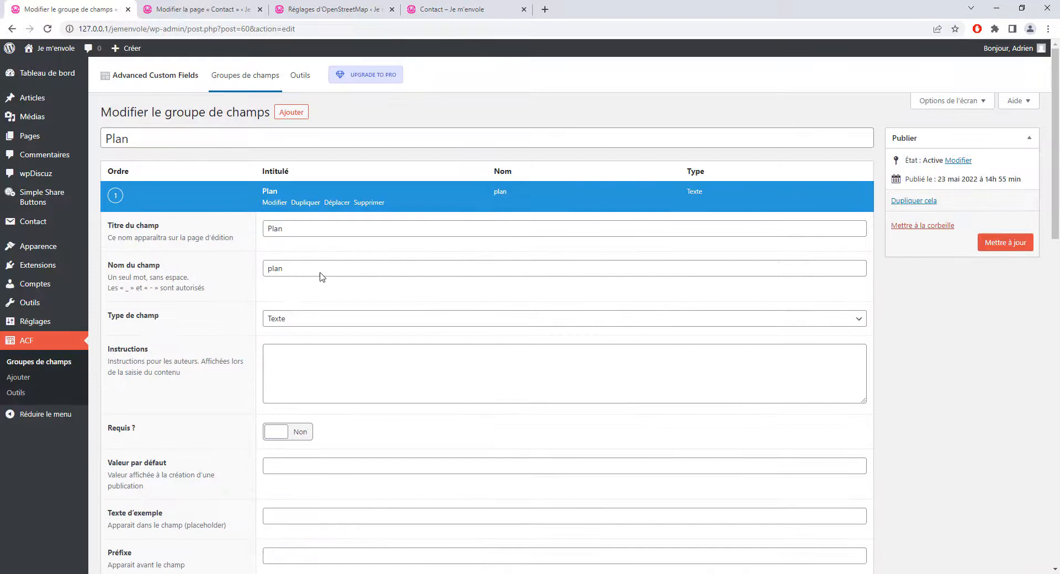
pyautogui.click(297, 319)
pyautogui.scroll(-5, 351, 413)
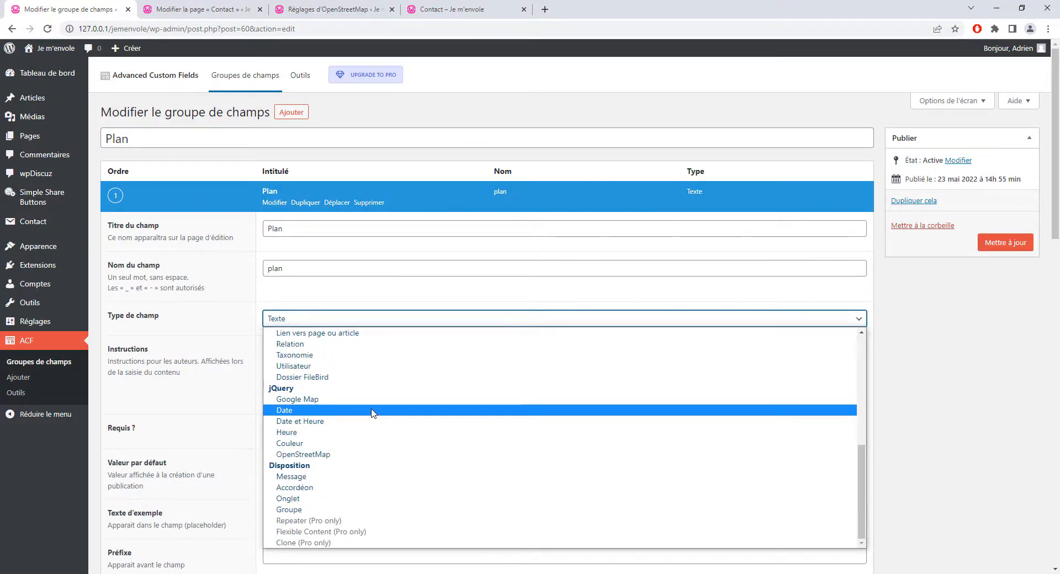
pyautogui.click(298, 456)
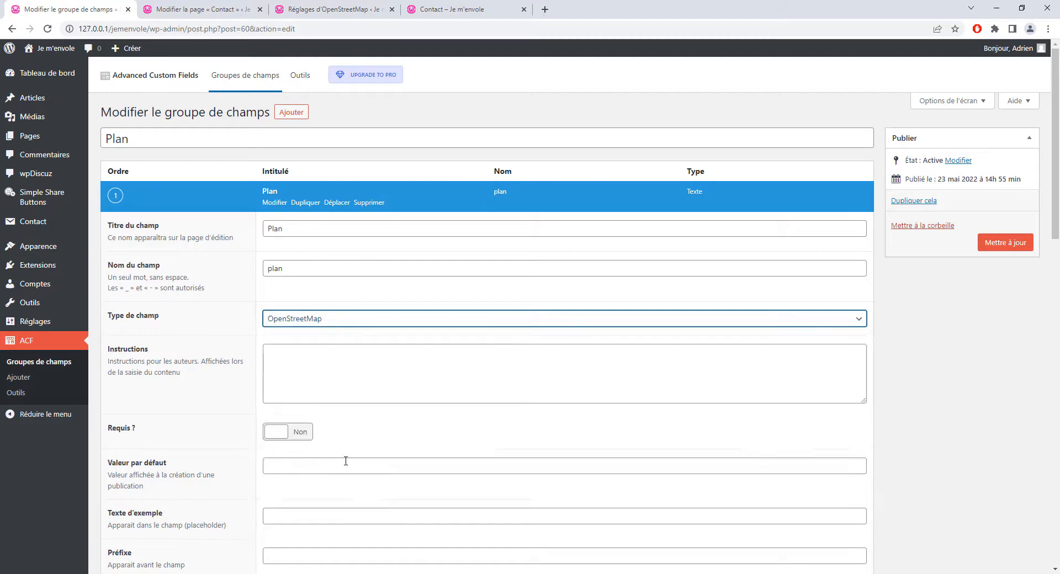
# Centre the Plan field's map preview on Montpellier by searching for "montpellier".
pyautogui.scroll(-2, 350, 391)
pyautogui.scroll(-3, 350, 391)
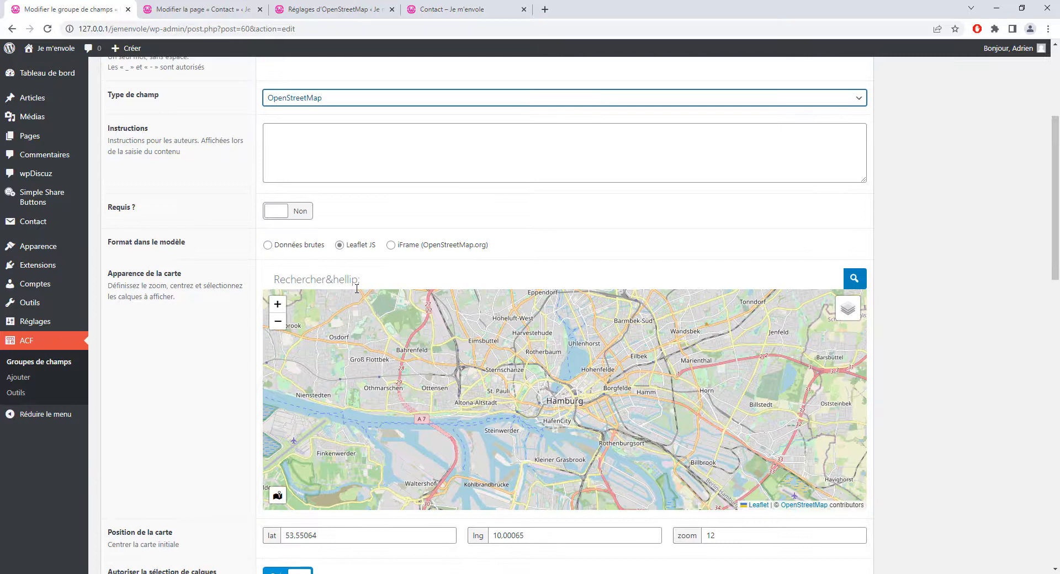
pyautogui.scroll(2, 155, 353)
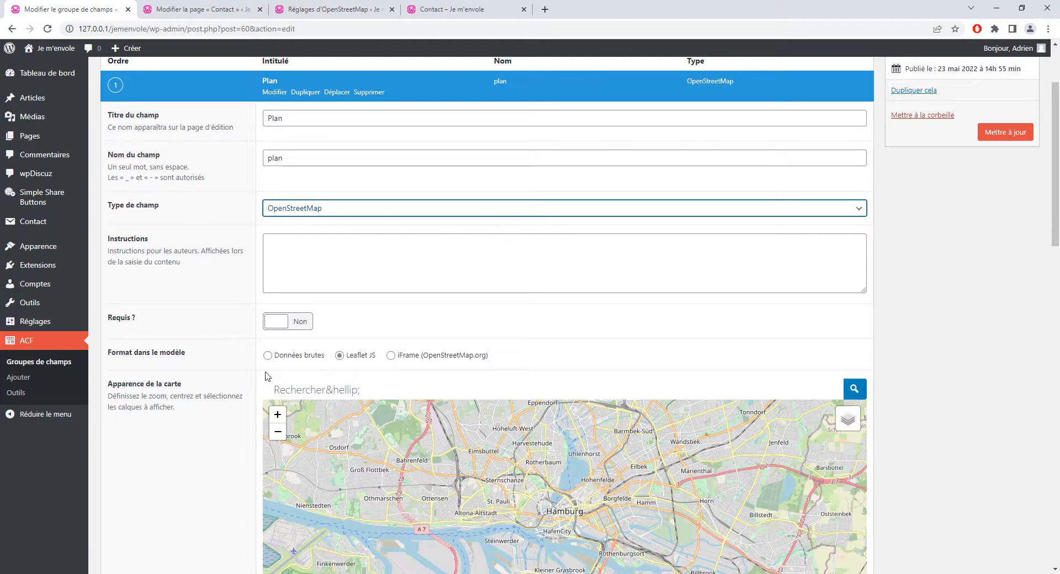
pyautogui.scroll(-1, 252, 392)
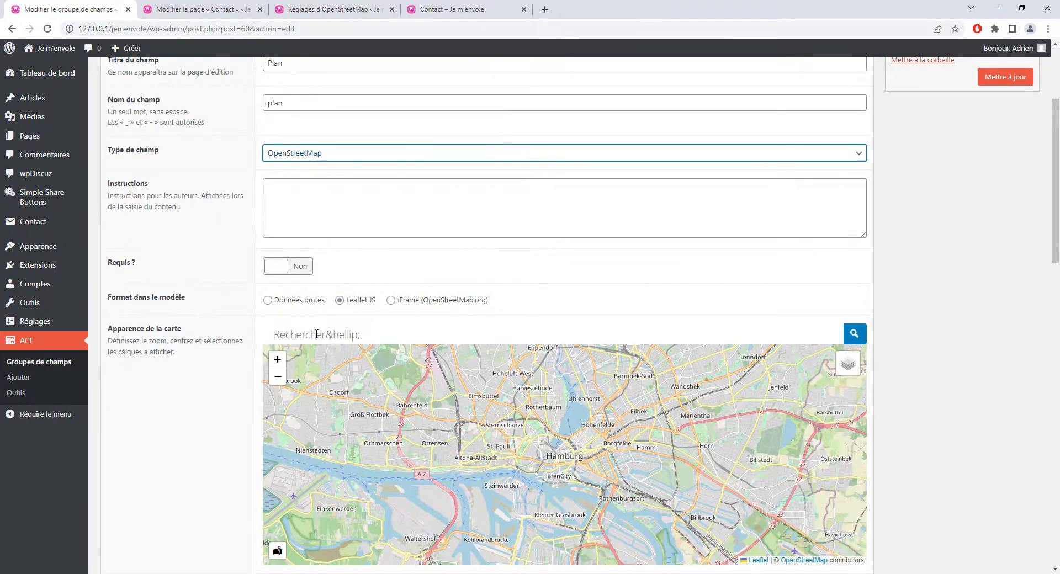
pyautogui.click(337, 336)
pyautogui.write('m')
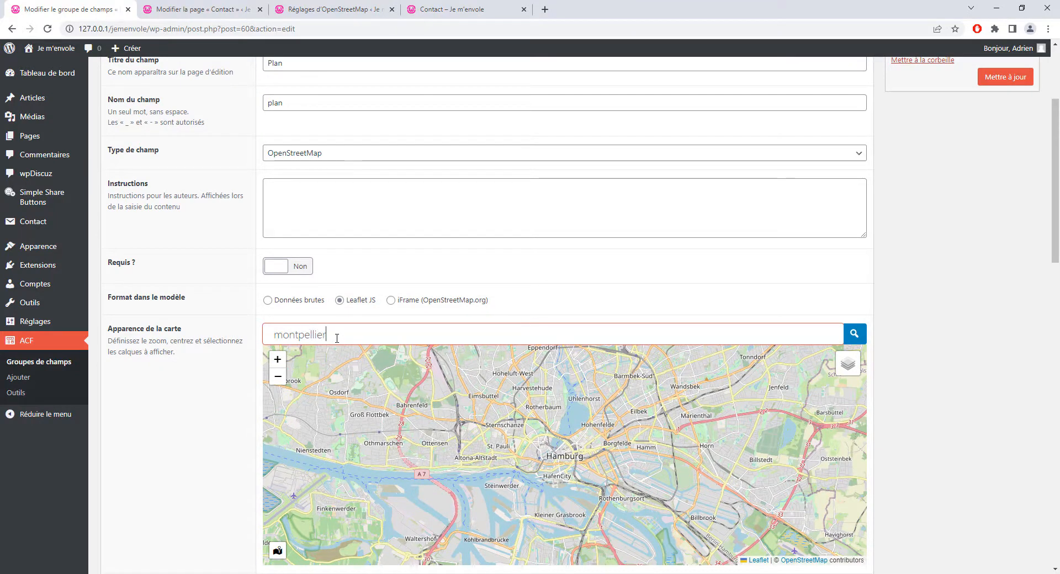
pyautogui.write('ontpellier')
pyautogui.press('Return')
pyautogui.scroll(-1, 337, 338)
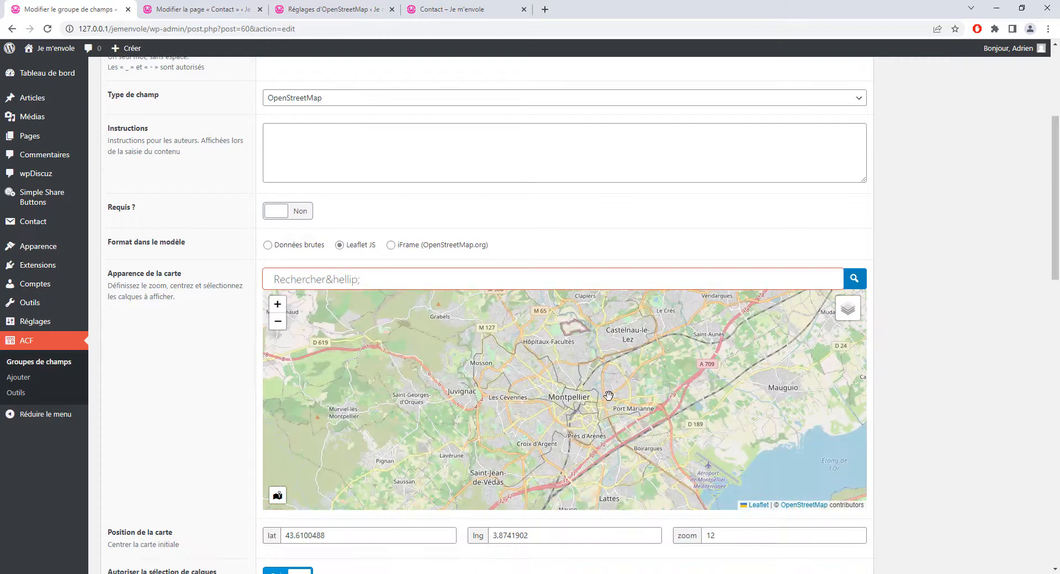
# Pan the map preview slightly to centre it at about latitude 43.607 and longitude 3.887.
pyautogui.moveTo(582, 406); pyautogui.dragTo(563, 399)
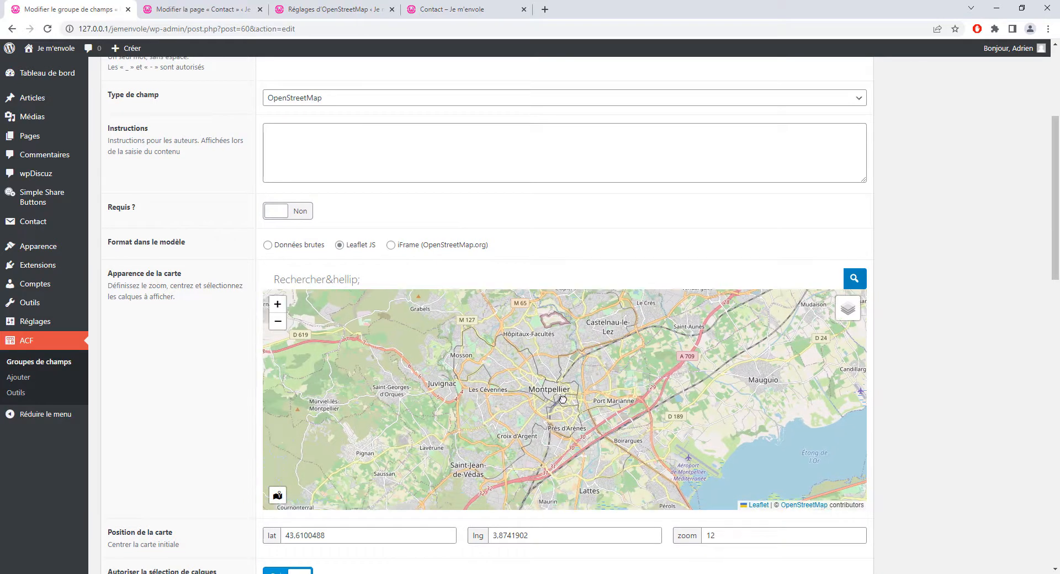
pyautogui.scroll(-3, 212, 447)
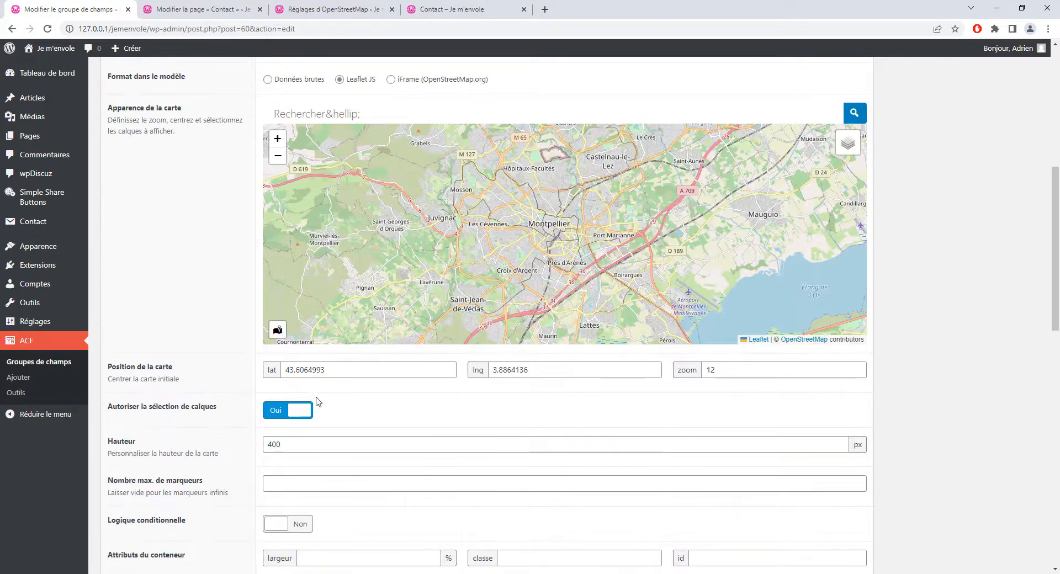
pyautogui.moveTo(543, 258)
pyautogui.mouseDown()
pyautogui.moveTo(550, 267)
pyautogui.moveTo(542, 259)
pyautogui.mouseUp()
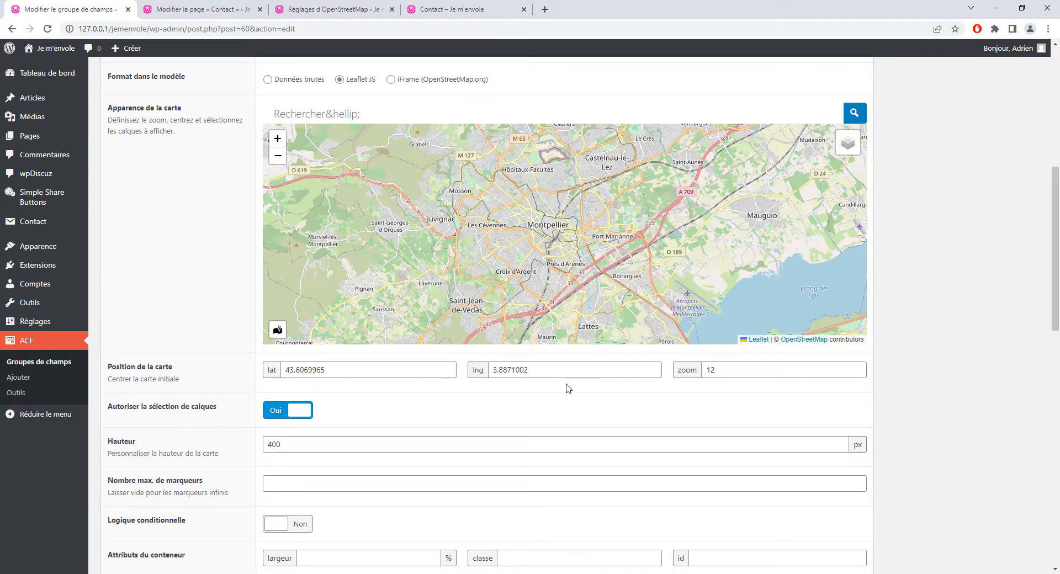
pyautogui.scroll(1, 359, 420)
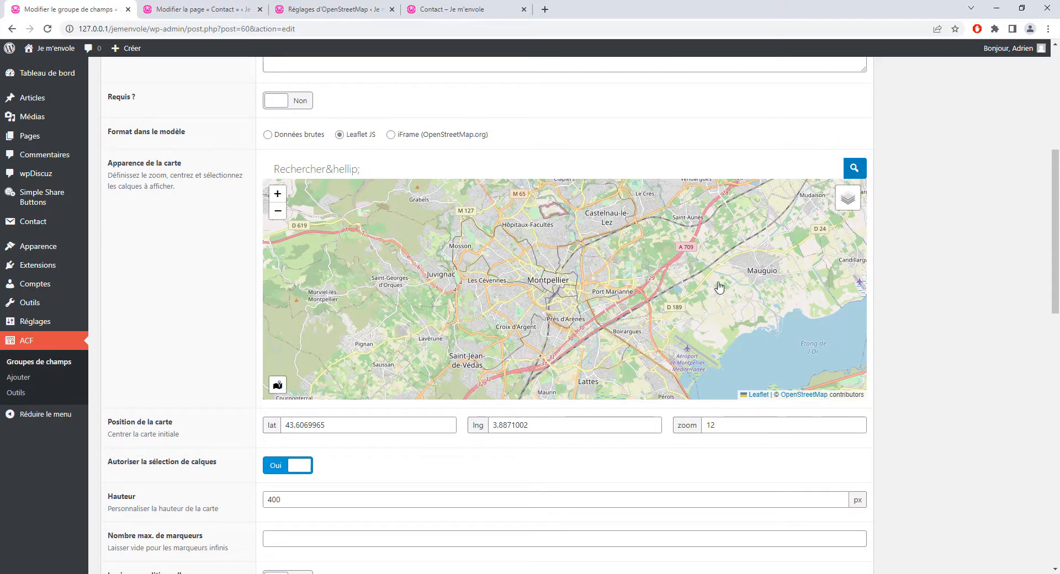
pyautogui.scroll(-1, 497, 300)
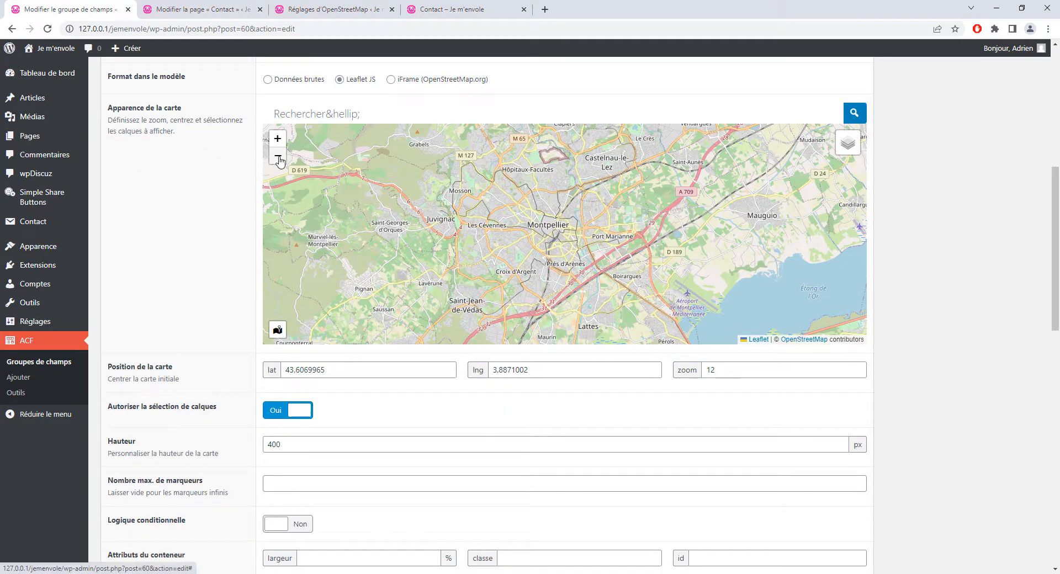
# Set the map's initial view to zoom level 9, centred near Montpellier at about latitude 43.59 and longitude 3.97.
pyautogui.click(278, 156)
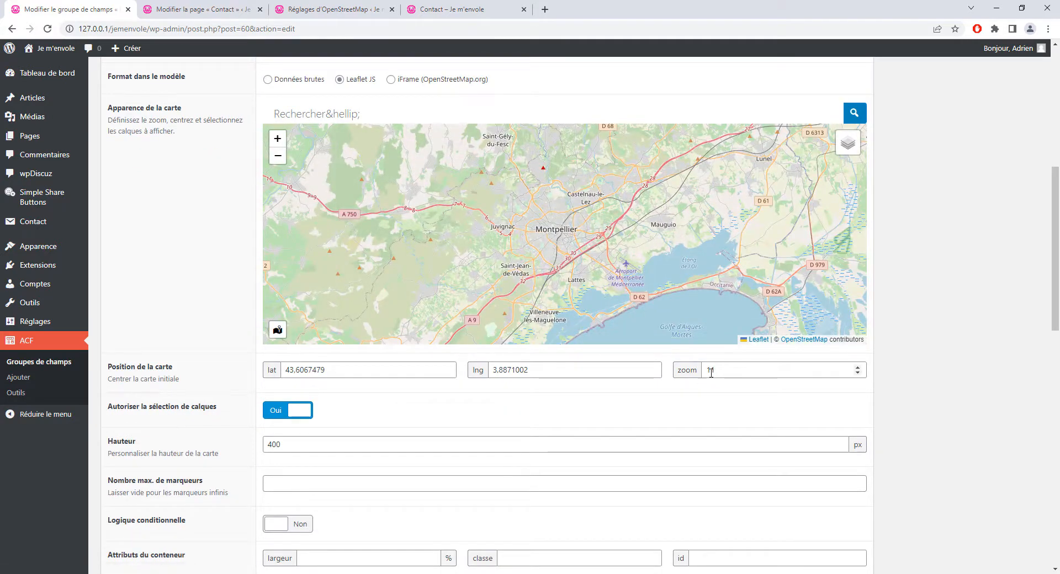
pyautogui.click(280, 159)
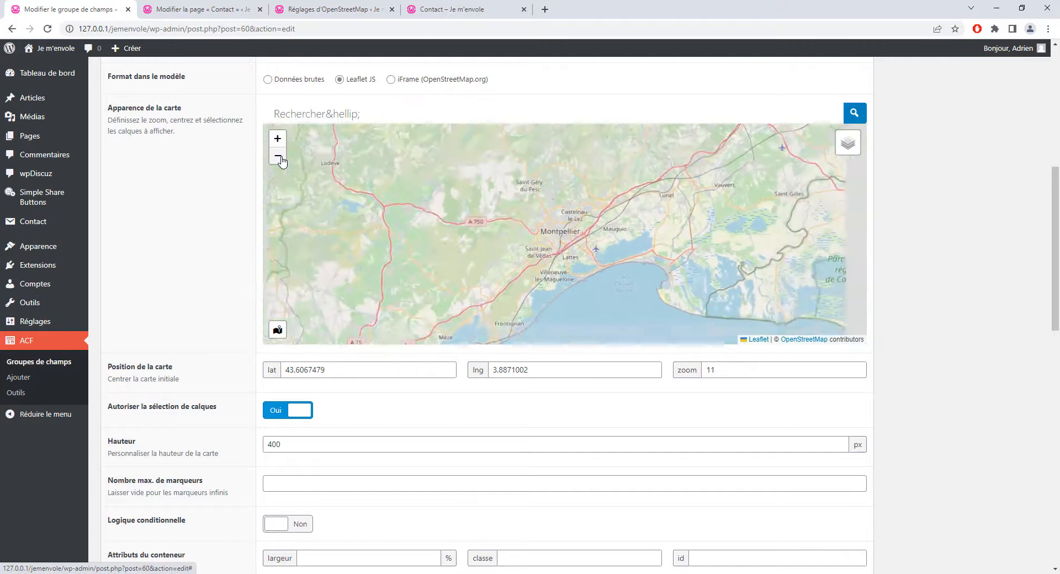
pyautogui.click(278, 156)
pyautogui.click(279, 157)
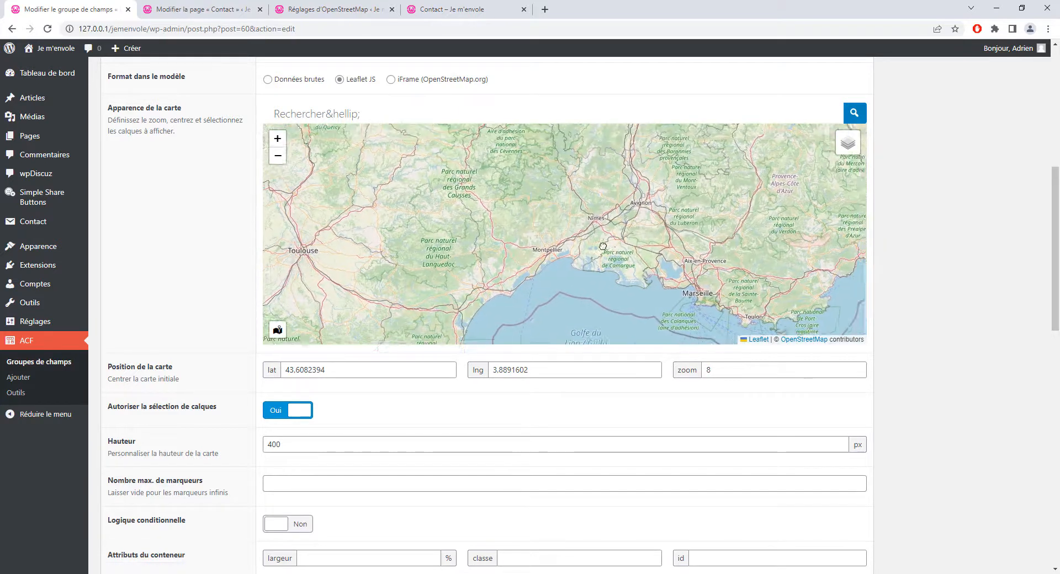
pyautogui.moveTo(603, 246); pyautogui.dragTo(575, 246)
pyautogui.click(279, 160)
pyautogui.click(278, 160)
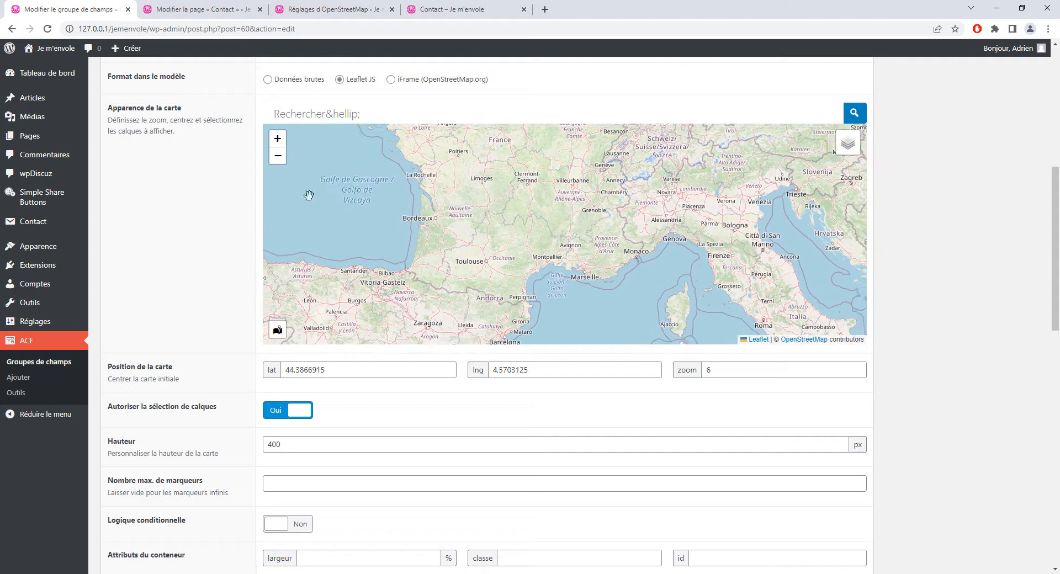
pyautogui.click(277, 139)
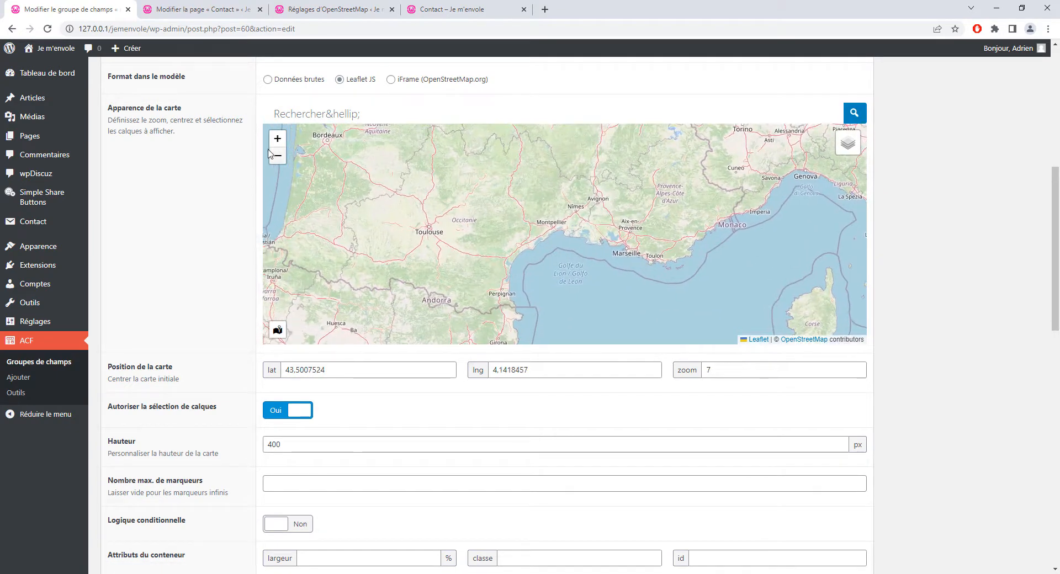
pyautogui.click(277, 138)
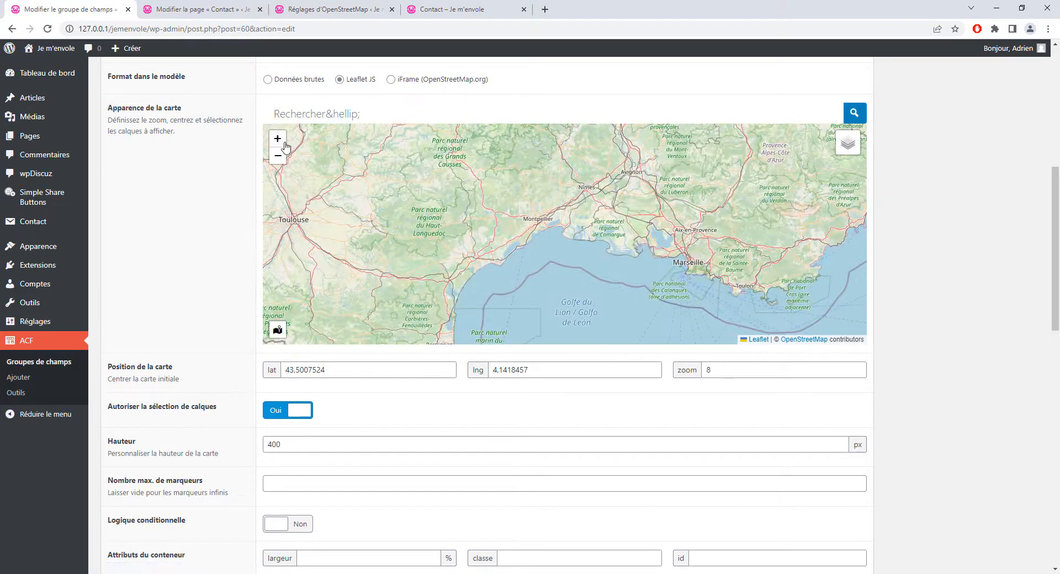
pyautogui.click(278, 139)
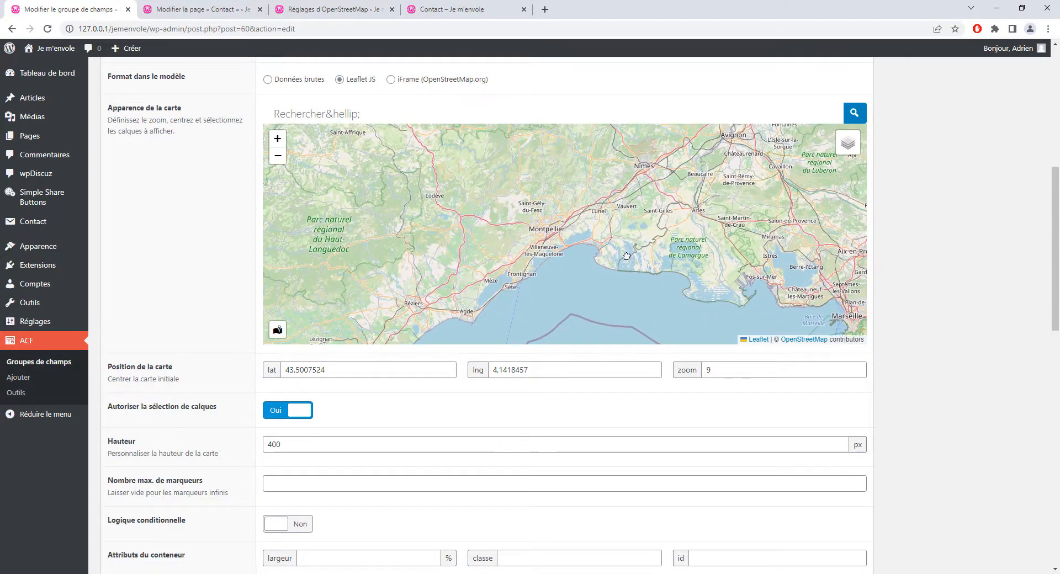
pyautogui.moveTo(627, 256); pyautogui.dragTo(626, 256)
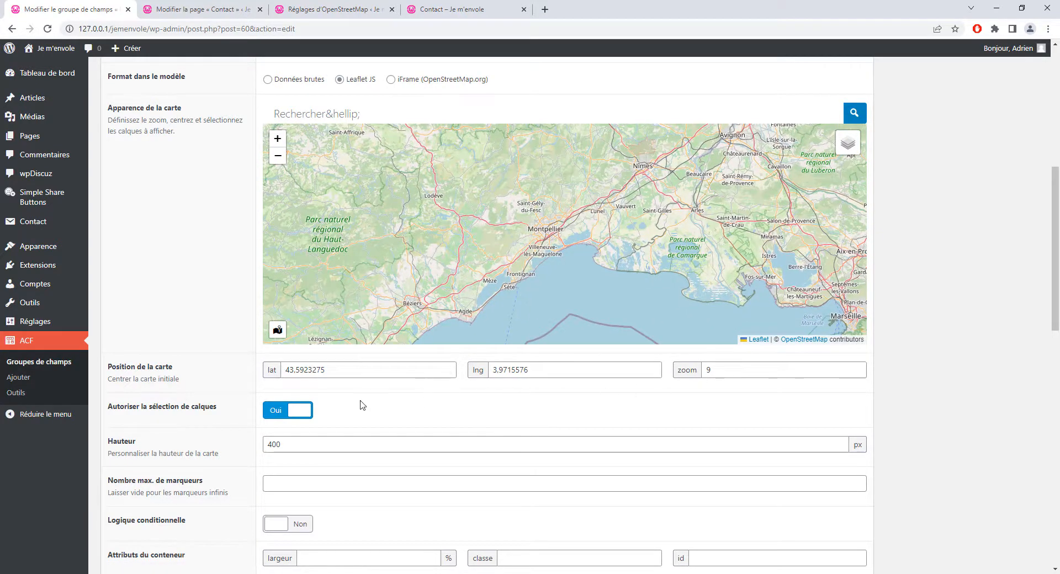
# Look over the remaining map field settings and switch the layer selection permission off and back on.
pyautogui.scroll(-1, 357, 402)
pyautogui.scroll(1, 357, 402)
pyautogui.scroll(-3, 422, 436)
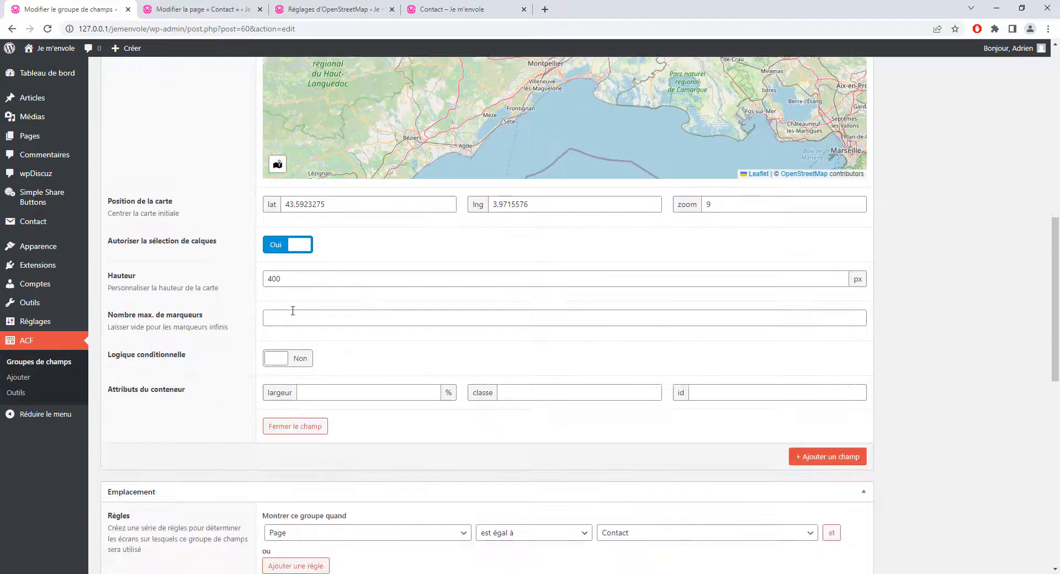
pyautogui.scroll(2, 239, 336)
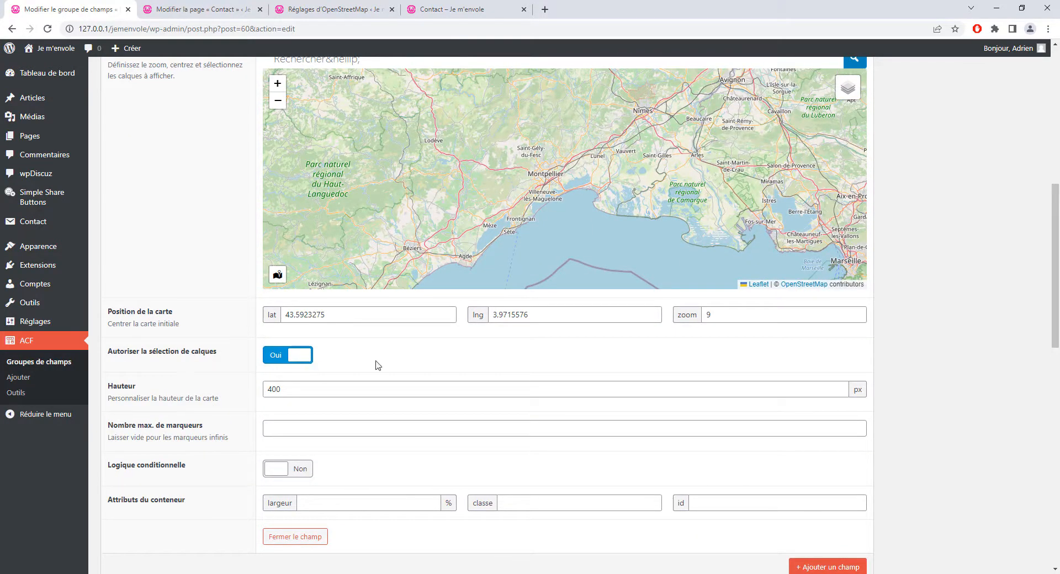
pyautogui.click(294, 358)
pyautogui.click(294, 358)
# Change the map preview's base layer to OpenStreetMap.DE.
pyautogui.scroll(2, 530, 331)
pyautogui.moveTo(855, 204)
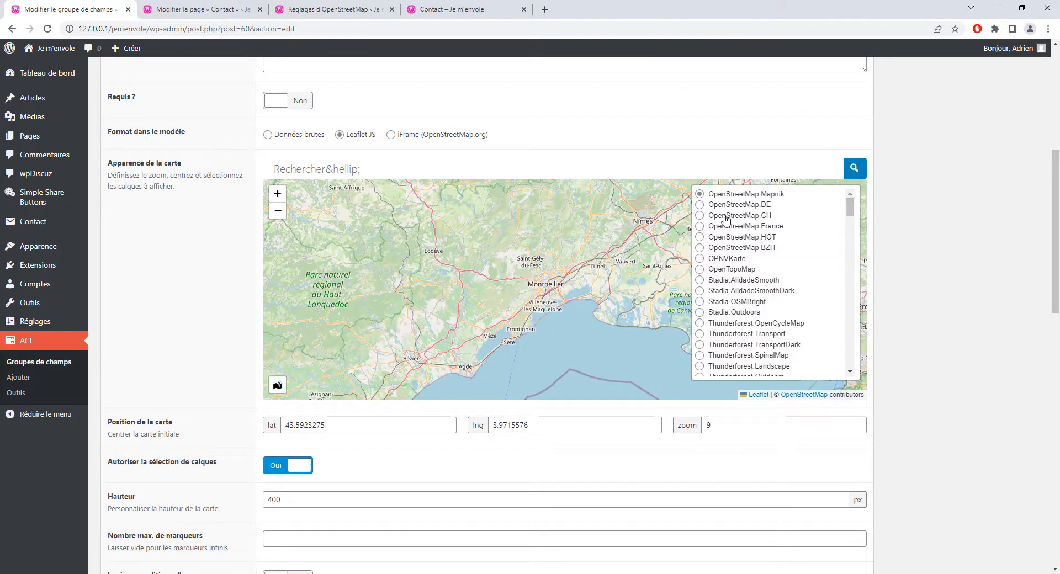
pyautogui.click(699, 205)
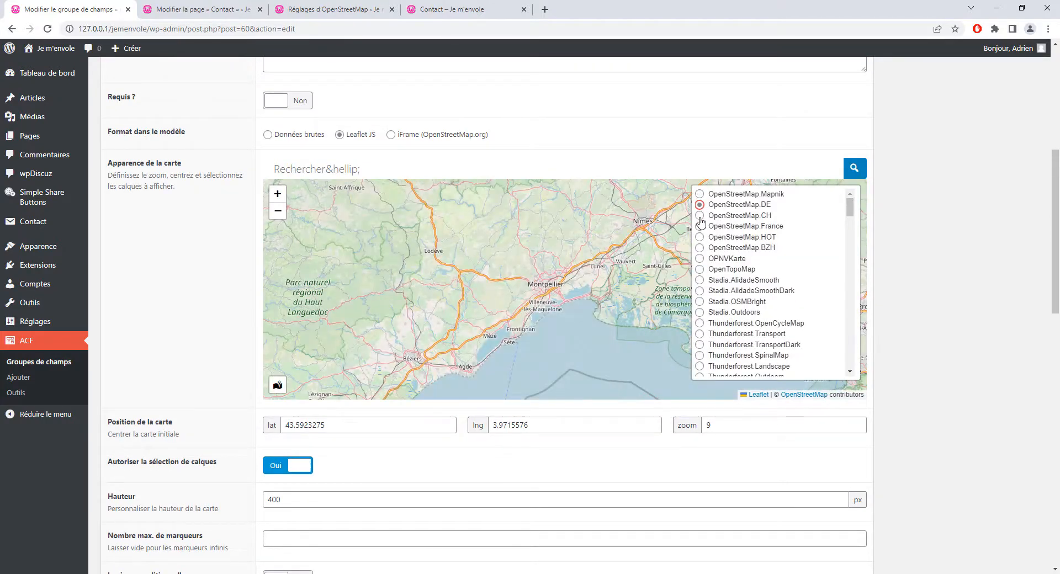
# Try several base layers on the map preview, including OpenStreetMap.HOT, OpenTopoMap and Stadia.AlidadeSmooth, and finish on OpenStreetMap.Mapnik.
pyautogui.click(699, 216)
pyautogui.click(699, 237)
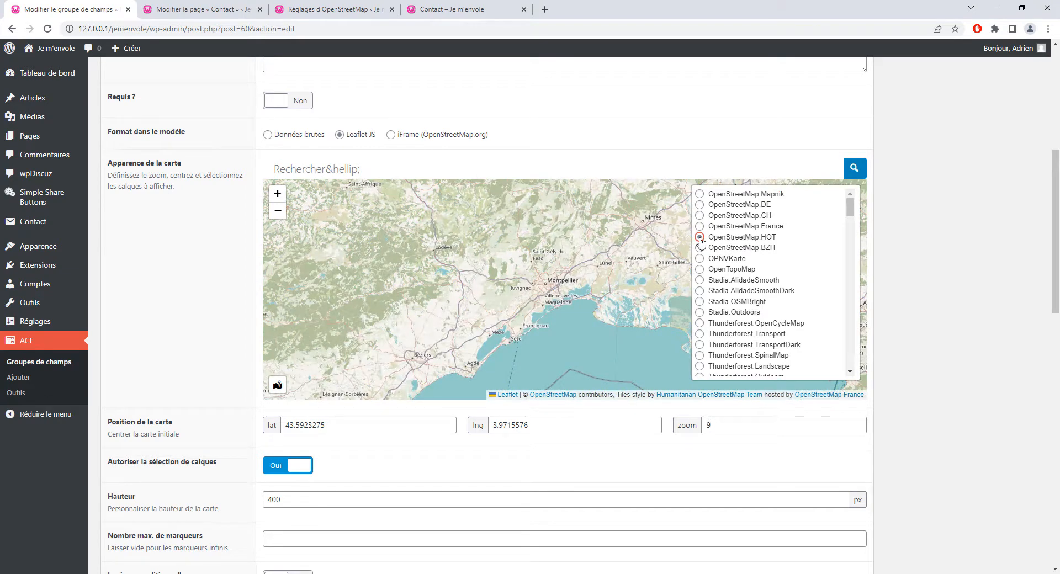
pyautogui.click(700, 259)
pyautogui.click(699, 269)
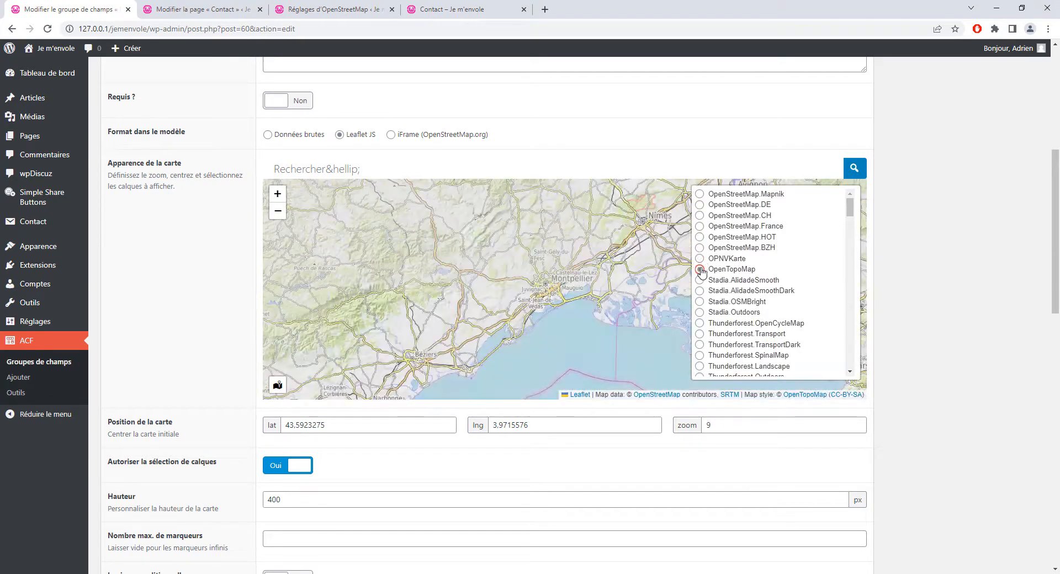
pyautogui.click(700, 279)
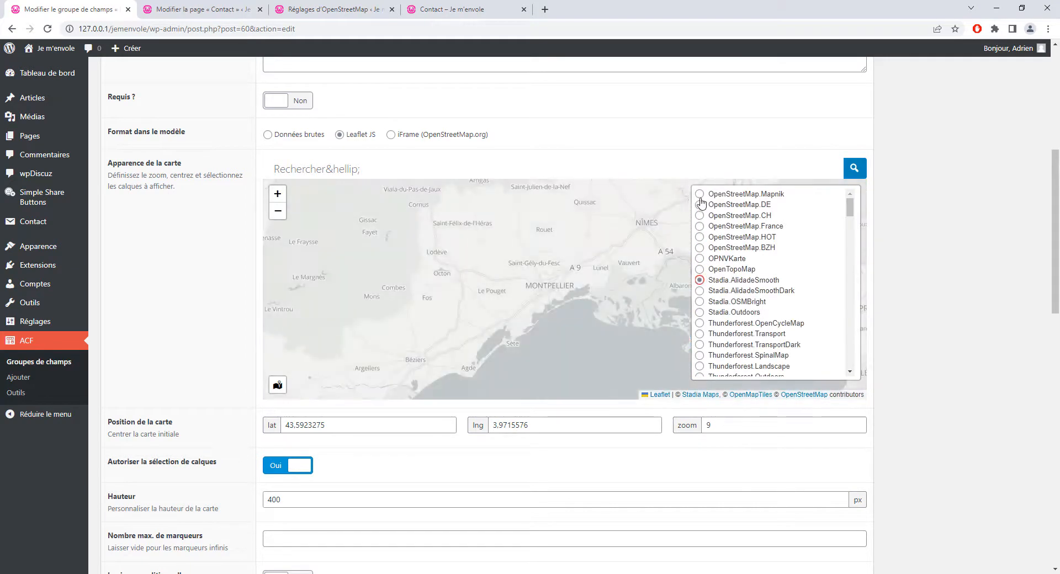
pyautogui.click(701, 202)
# Turn off the layer selection permission for the Plan map field and update the field group.
pyautogui.scroll(-4, 338, 449)
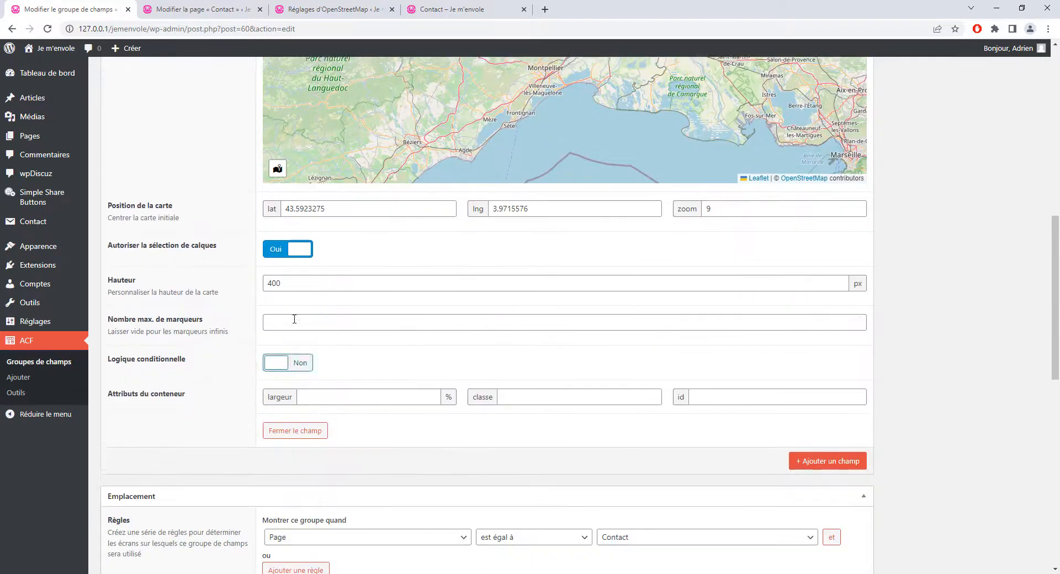
pyautogui.scroll(1, 204, 286)
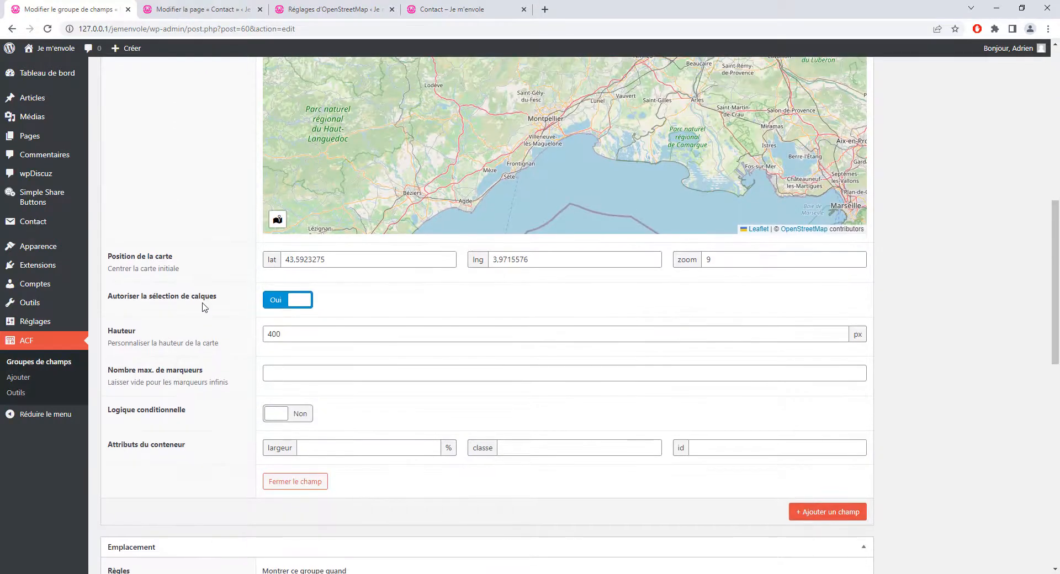
pyautogui.click(285, 301)
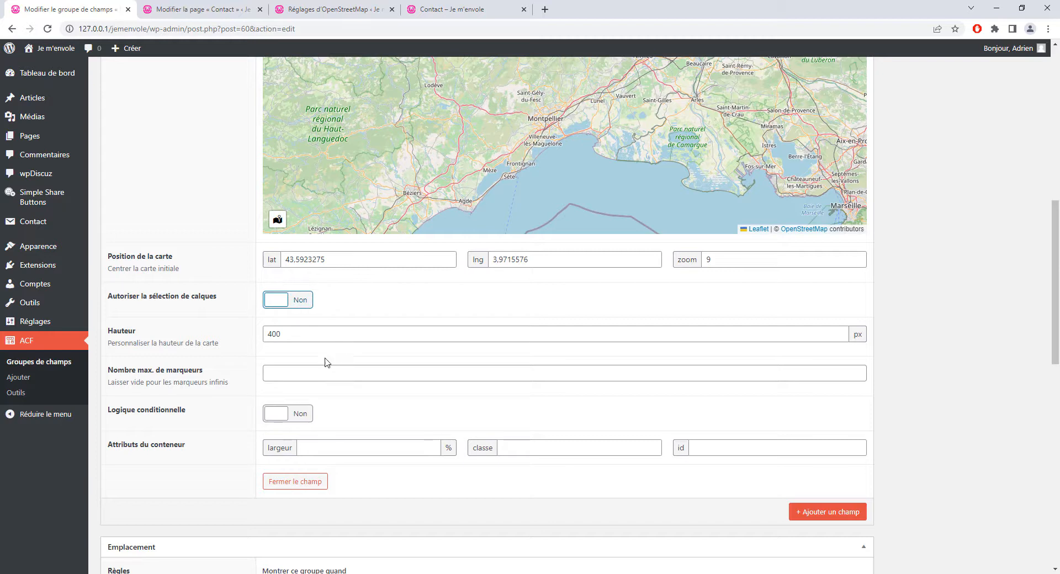
pyautogui.click(301, 483)
pyautogui.scroll(4, 563, 362)
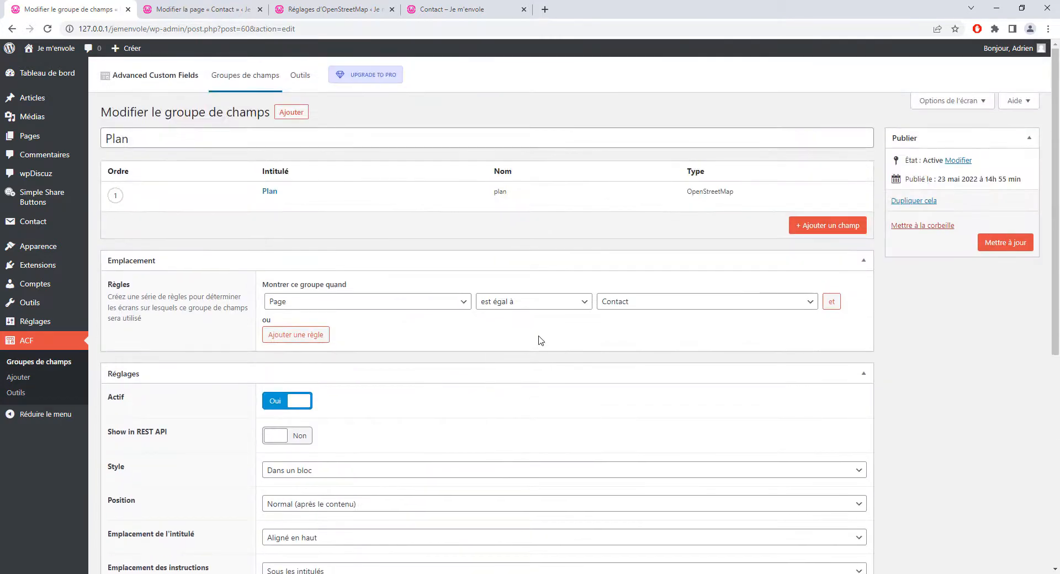
pyautogui.click(1010, 244)
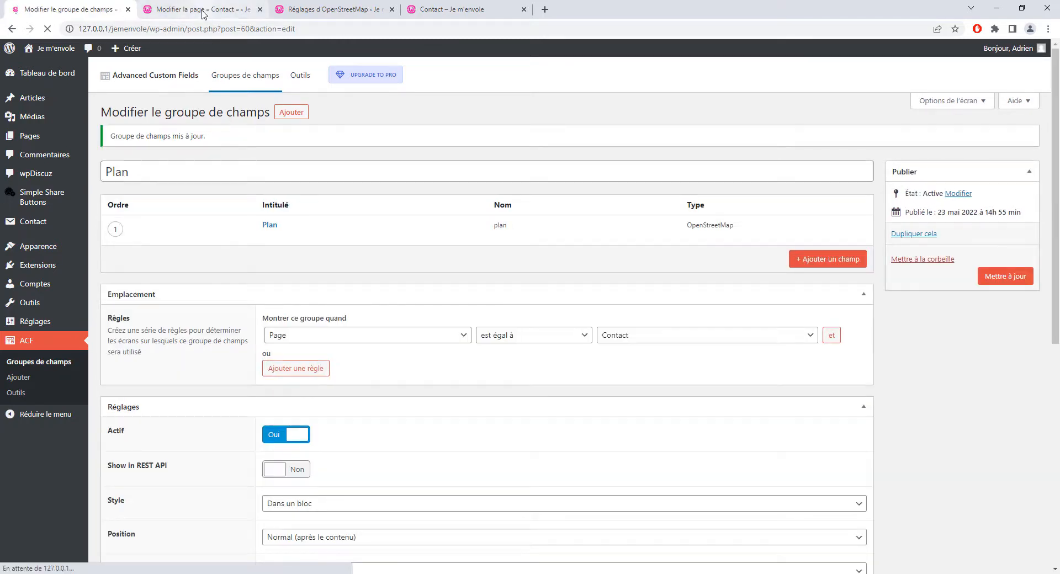
# Reload the Contact page editor and look over the map and place search in its Plan section.
pyautogui.click(203, 11)
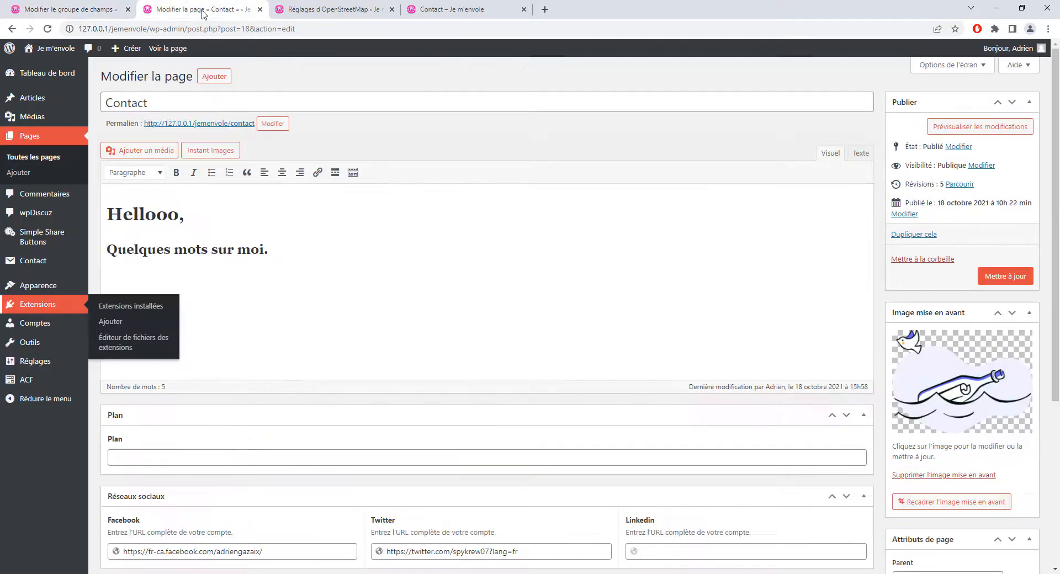
pyautogui.click(47, 30)
pyautogui.scroll(-3, 351, 331)
pyautogui.scroll(-1, 351, 331)
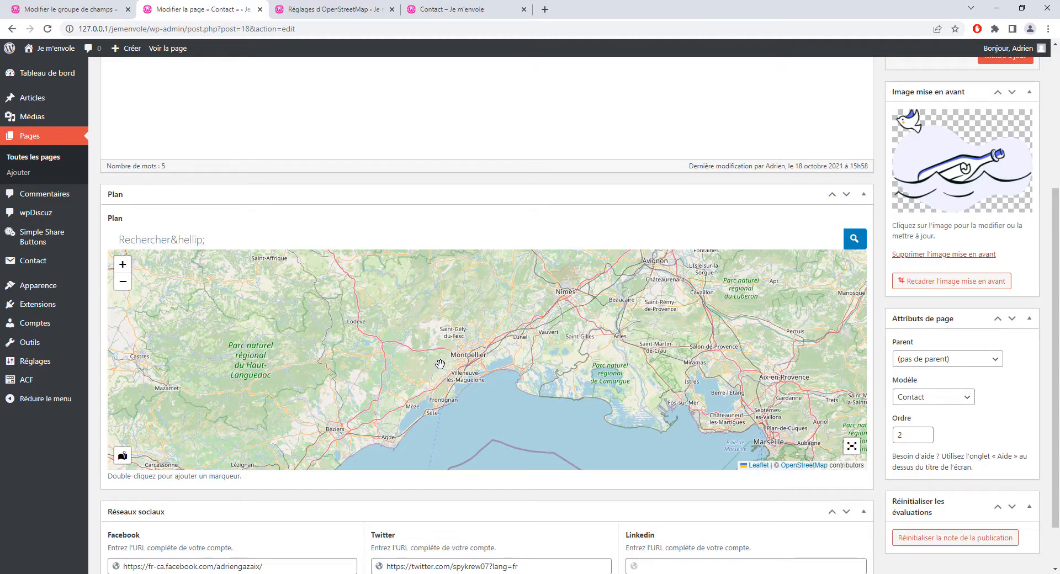
pyautogui.scroll(-1, 440, 365)
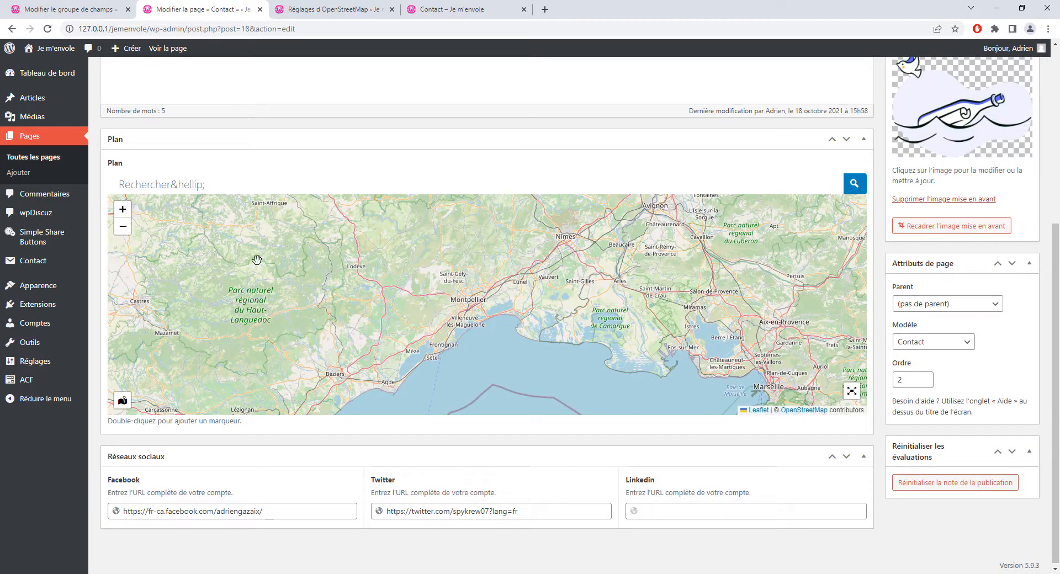
pyautogui.click(167, 183)
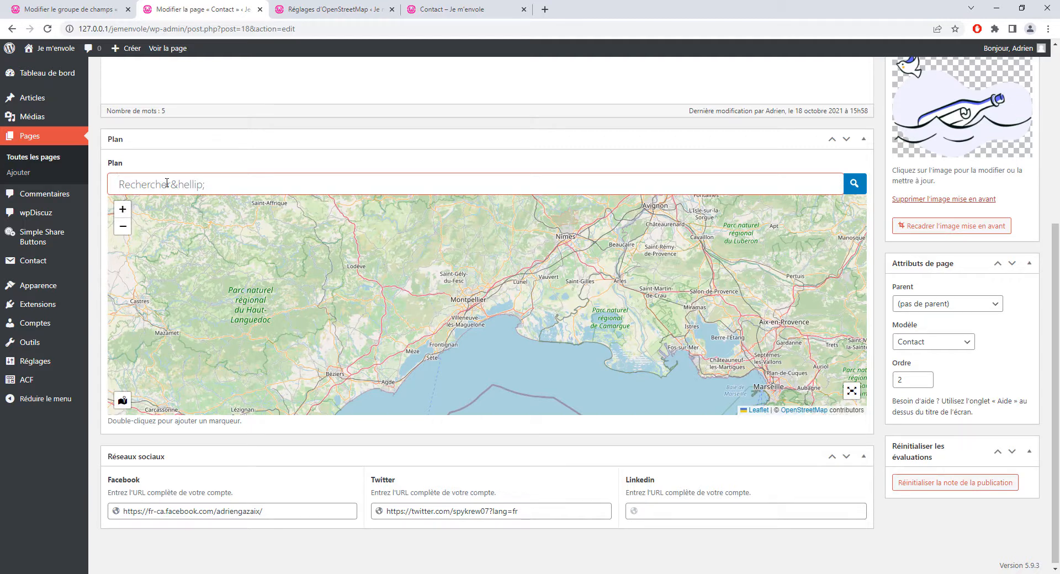
pyautogui.click(221, 442)
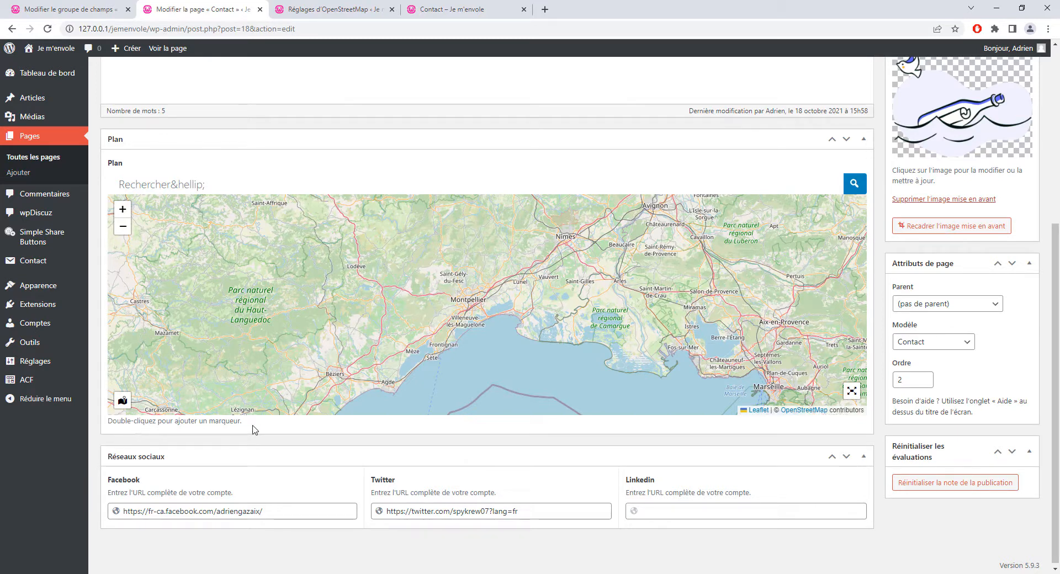
# Add a marker to the Plan map, positioned on Montpellier, and update the Contact page.
pyautogui.doubleClick(491, 290)
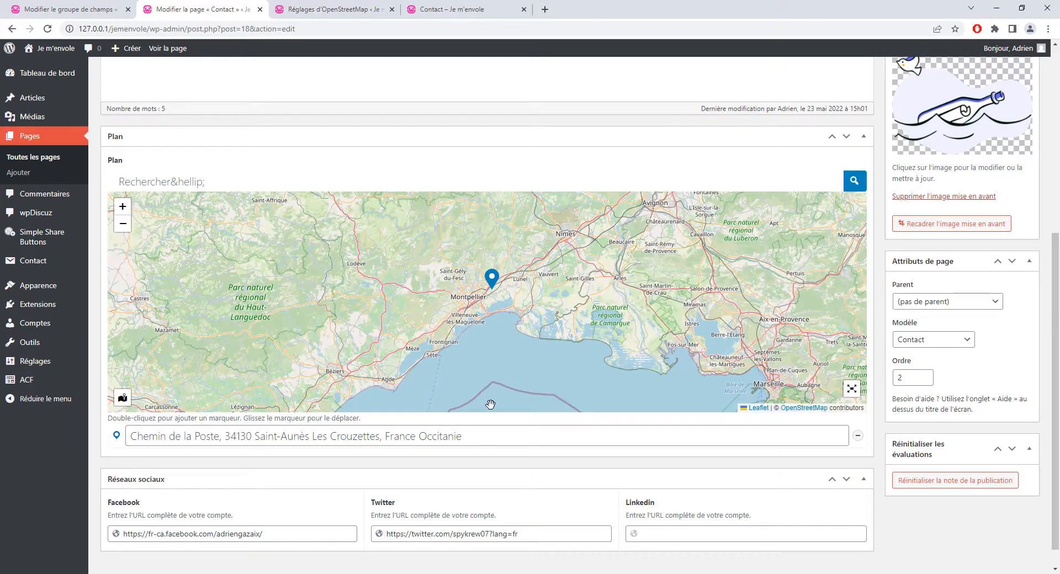
pyautogui.moveTo(495, 291)
pyautogui.mouseDown()
pyautogui.moveTo(489, 312)
pyautogui.moveTo(453, 314)
pyautogui.moveTo(468, 279)
pyautogui.mouseUp()
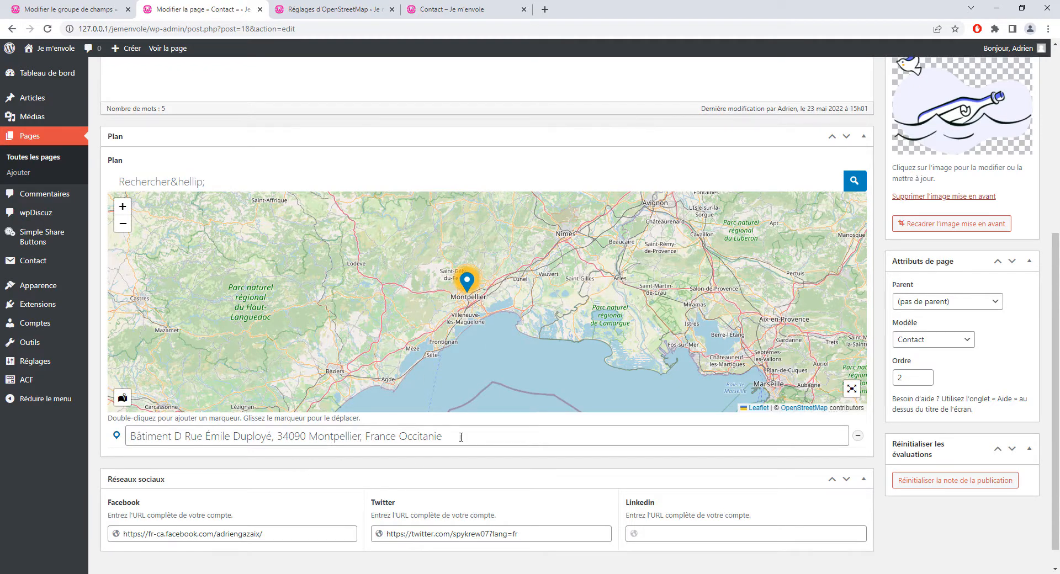
pyautogui.scroll(1, 527, 430)
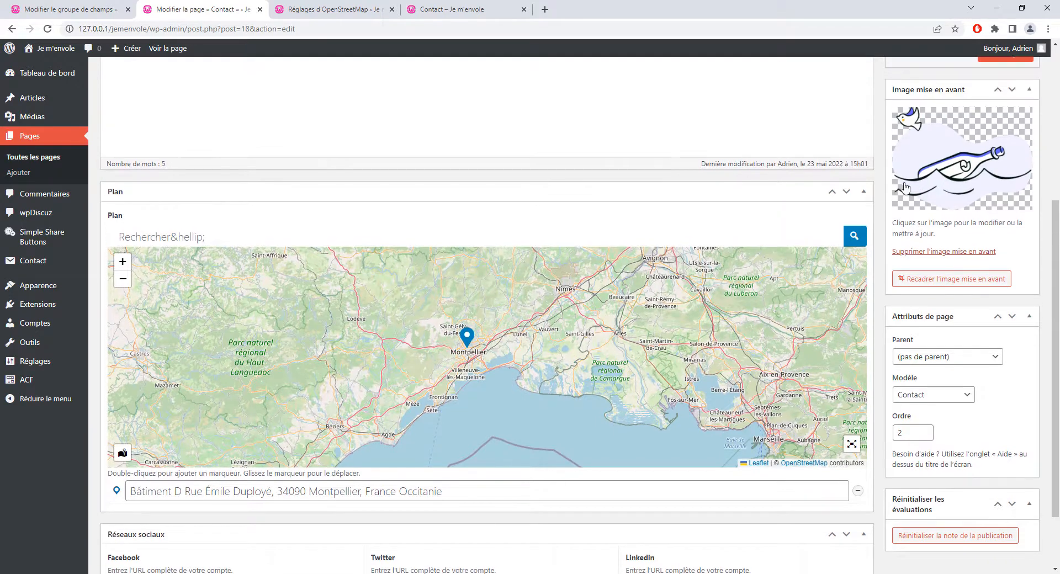
pyautogui.scroll(4, 527, 430)
pyautogui.click(1002, 275)
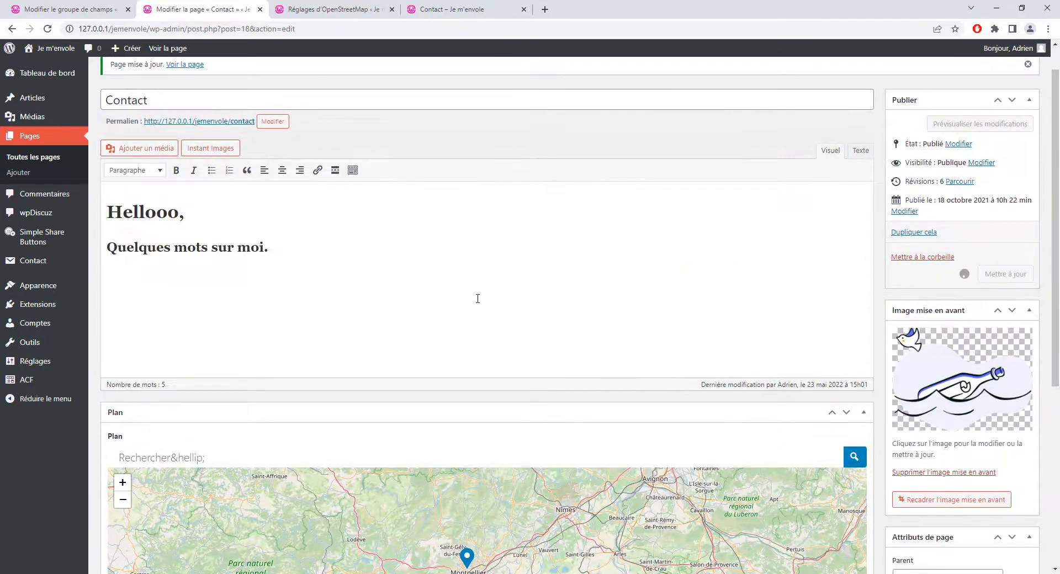
pyautogui.scroll(-5, 313, 316)
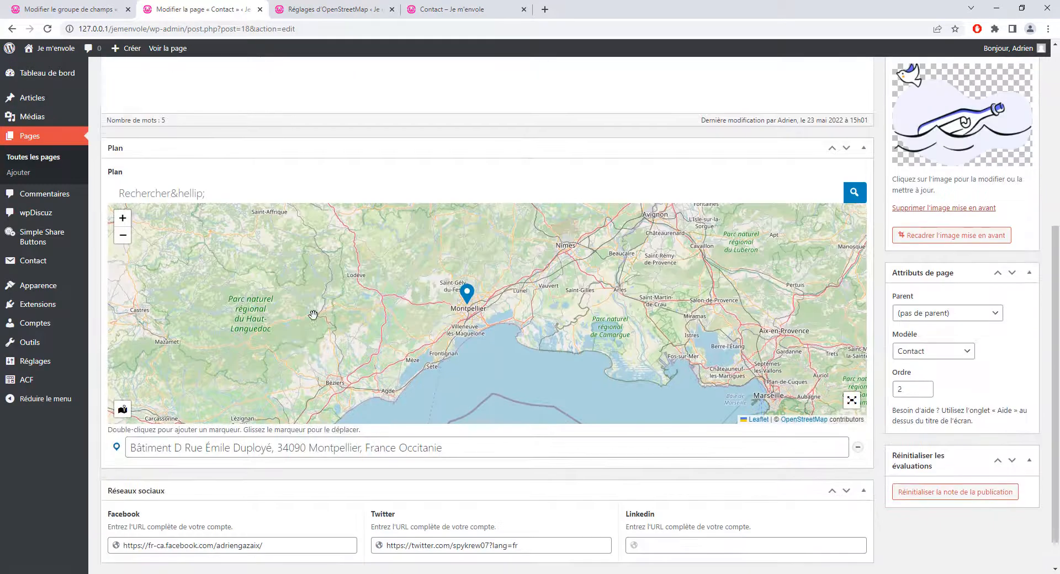
pyautogui.scroll(4, 399, 292)
pyautogui.scroll(-3, 398, 292)
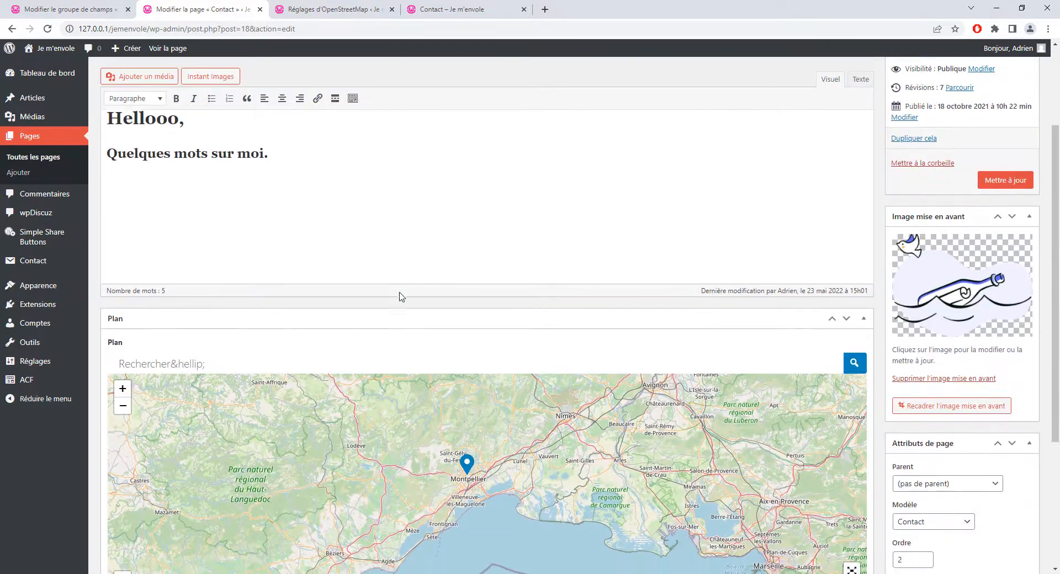
pyautogui.scroll(5, 382, 268)
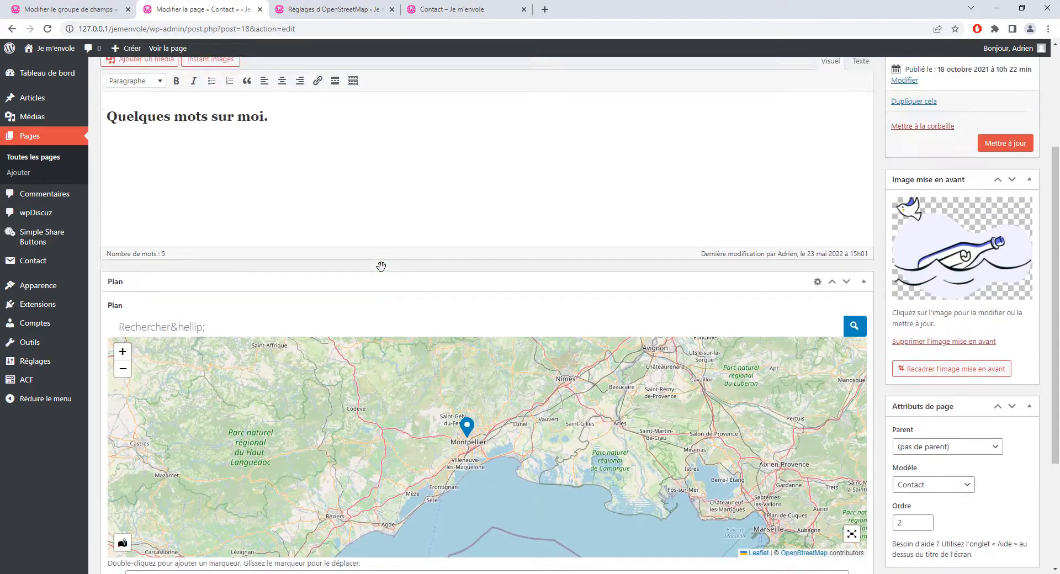
# Switch to Visual Studio Code and review the template name comment and the contact form shortcode line in tp_contact.php.
pyautogui.hotkey('alt', 'Tab')
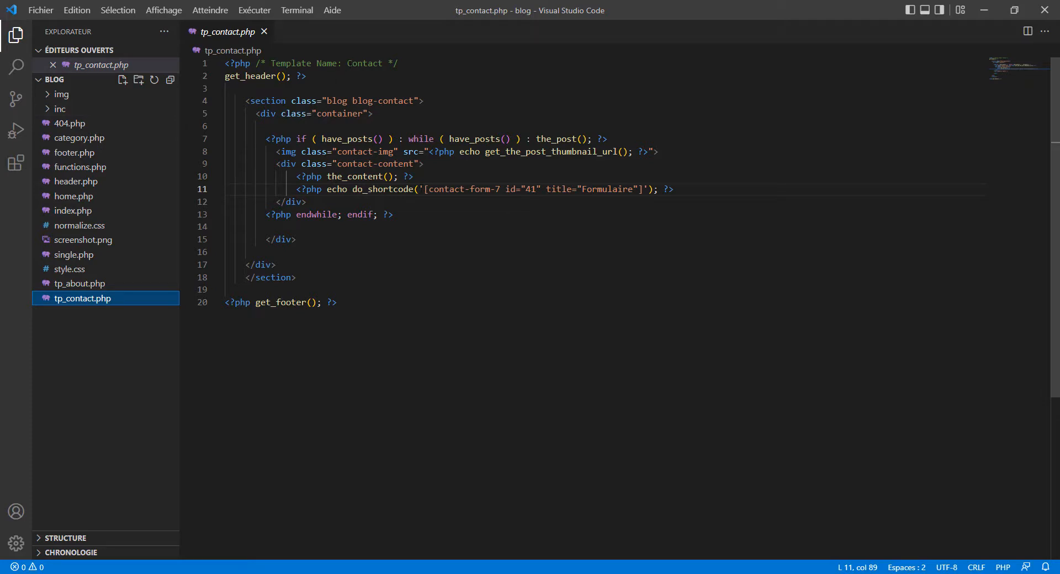
pyautogui.moveTo(347, 63); pyautogui.dragTo(380, 63)
pyautogui.click(406, 65)
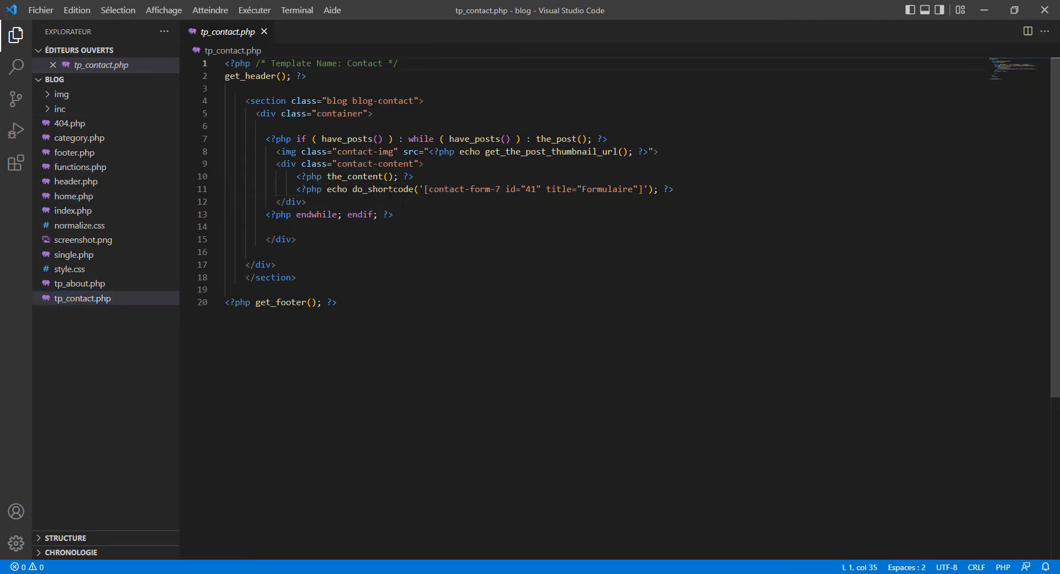
pyautogui.moveTo(674, 189); pyautogui.dragTo(373, 189)
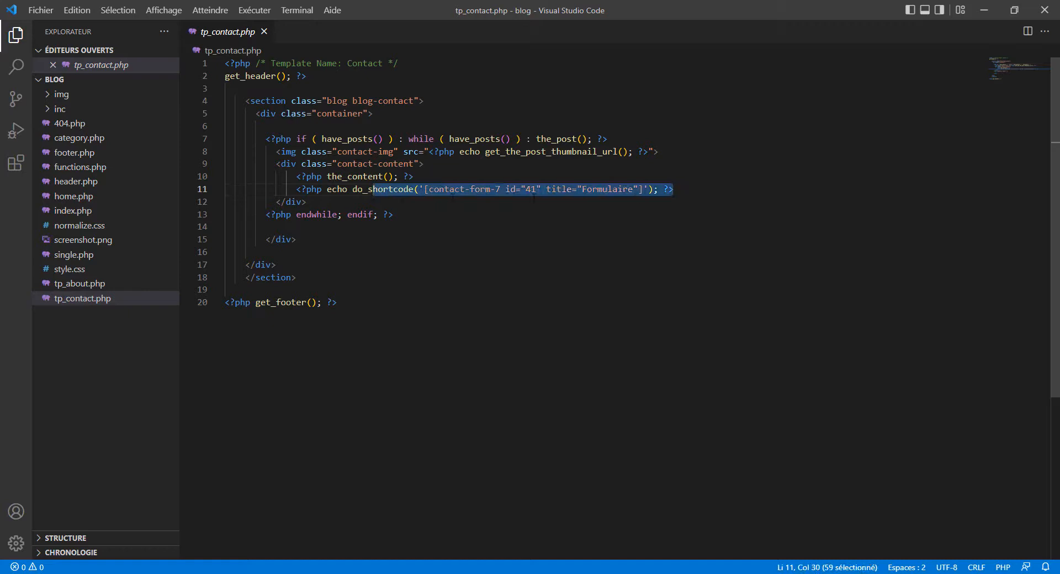
# Add the line <?php the_field('plan'); ?> below the contact form shortcode in tp_contact.php and save the file.
pyautogui.click(732, 195)
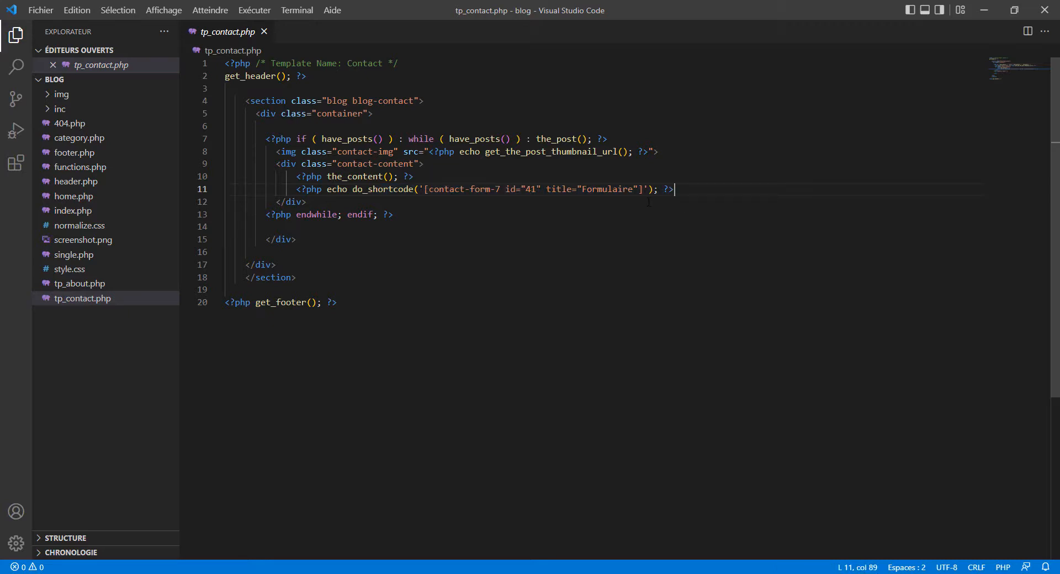
pyautogui.press('Return')
pyautogui.write('<?p')
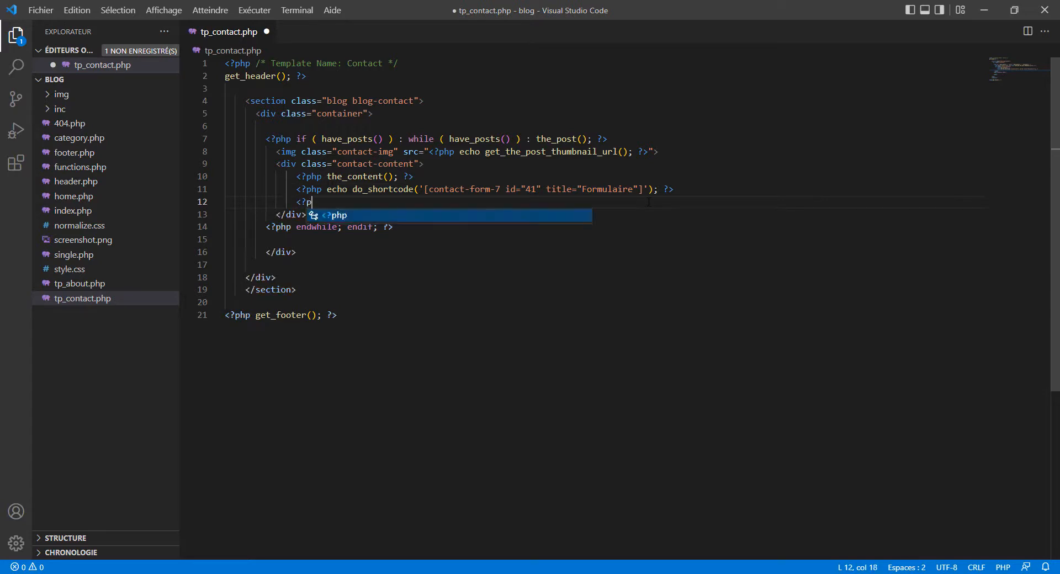
pyautogui.write('hp the')
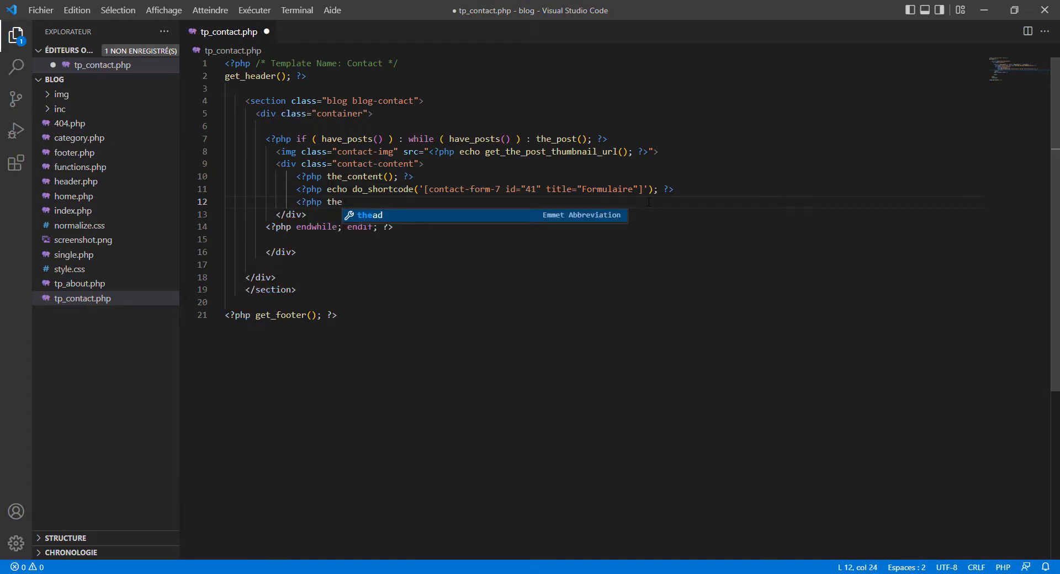
pyautogui.write("_field('")
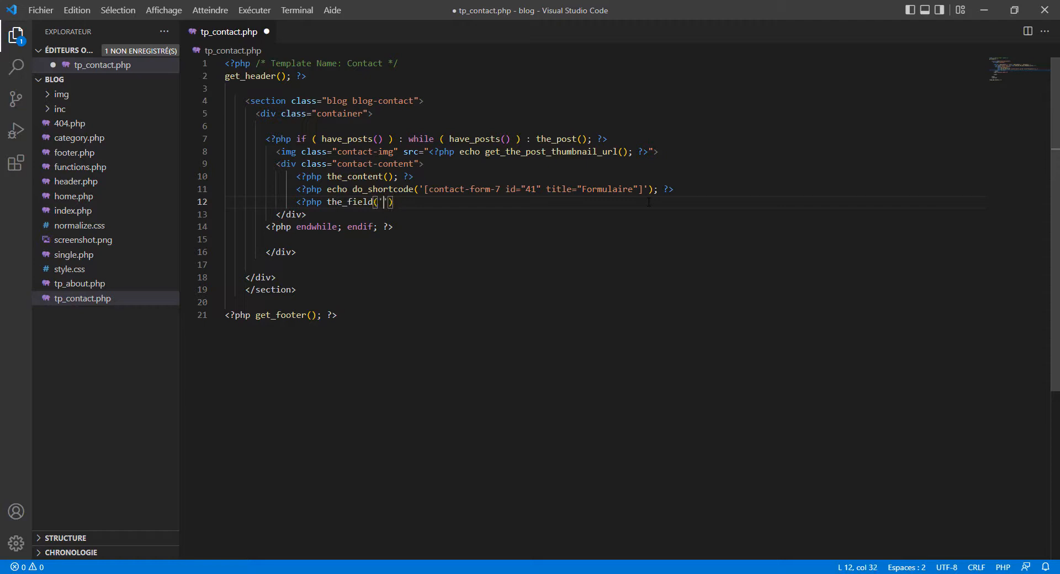
pyautogui.write("plan'); ?>")
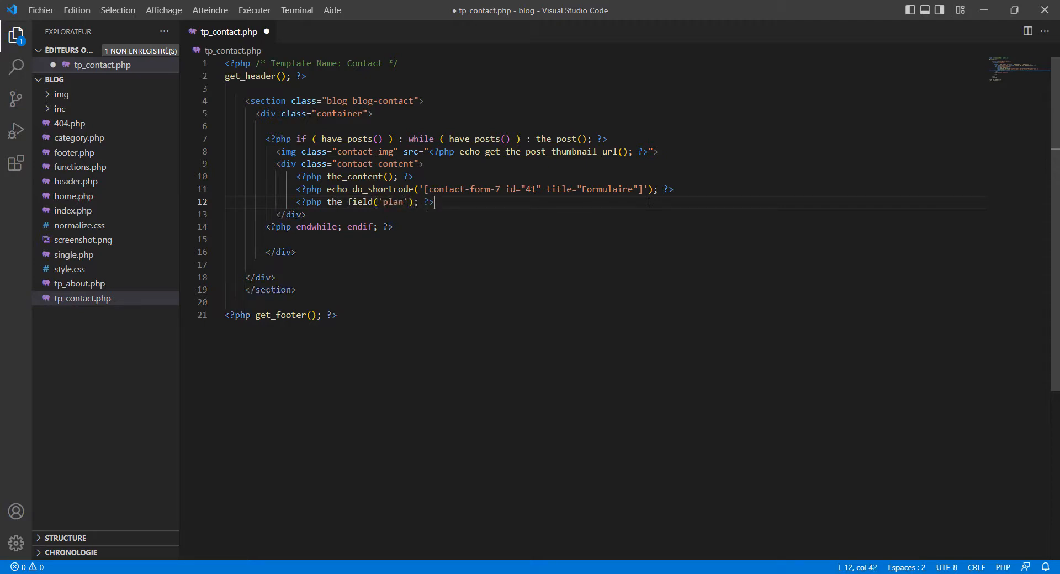
pyautogui.hotkey('ctrl', 's')
# Switch to the browser and check the field name in the Plan field's settings in the ACF field group.
pyautogui.hotkey('alt', 'Tab')
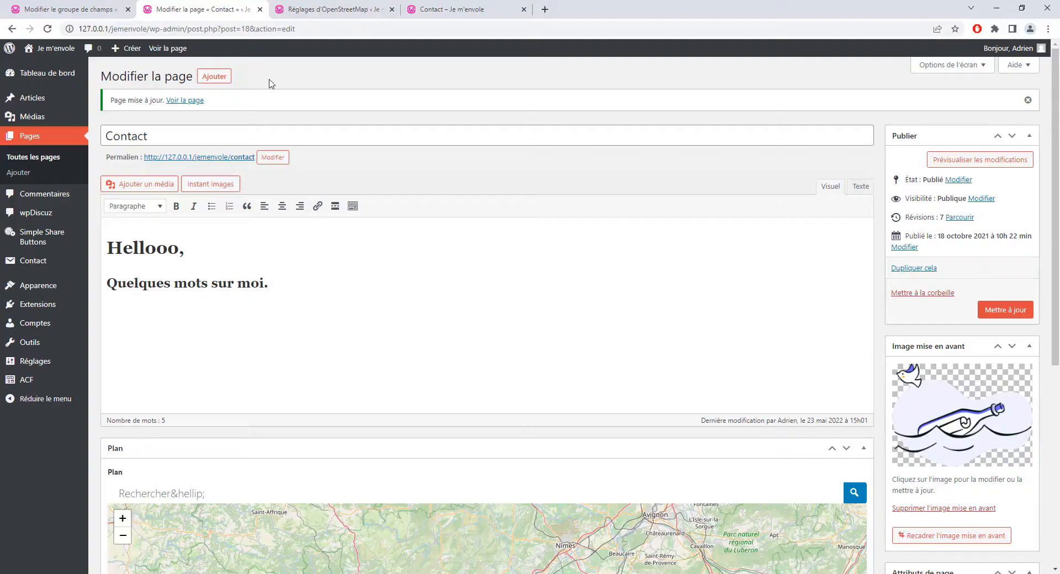
pyautogui.click(98, 11)
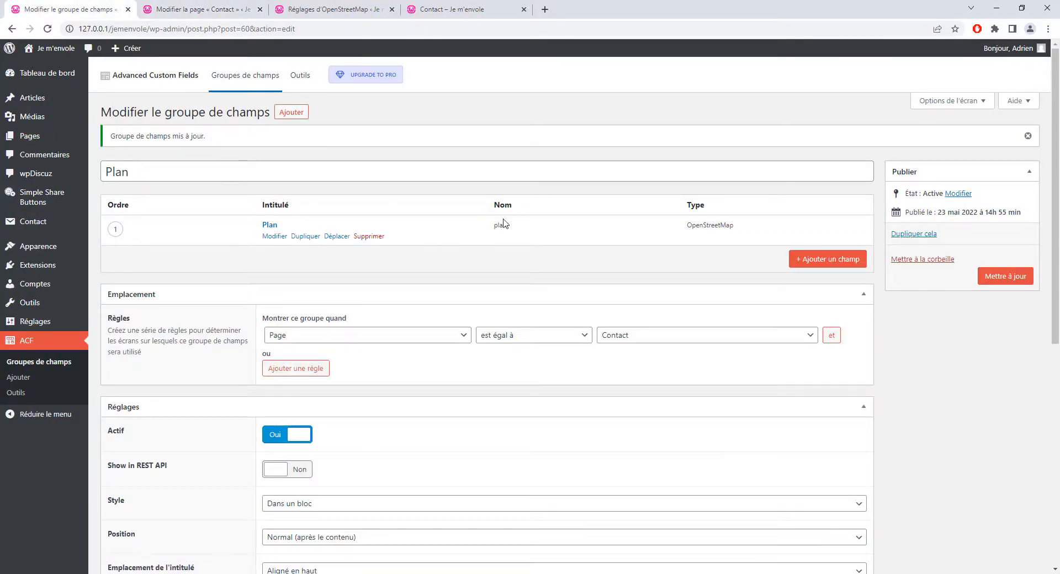
pyautogui.click(279, 237)
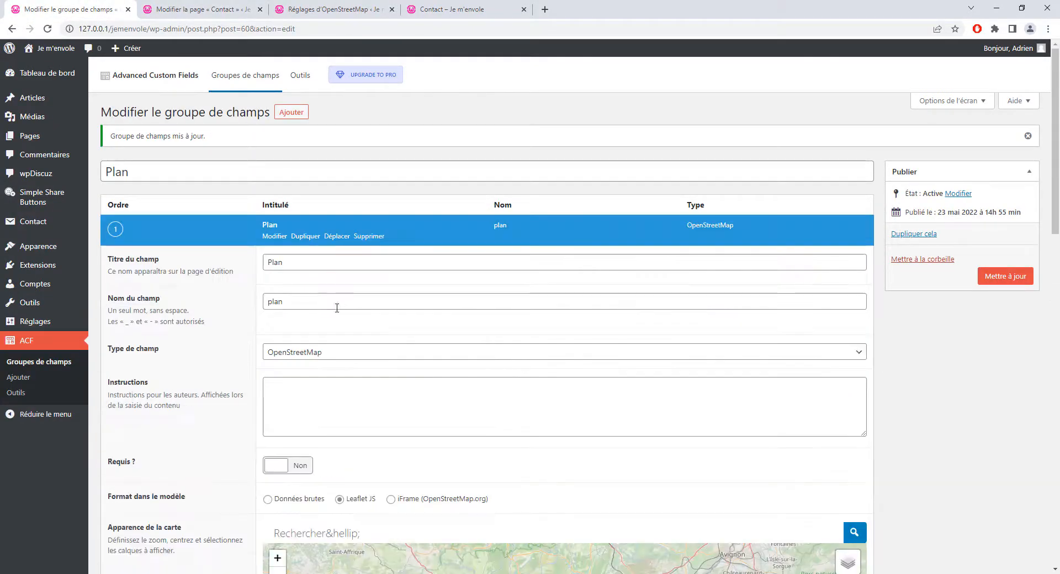
pyautogui.moveTo(299, 304); pyautogui.dragTo(253, 306)
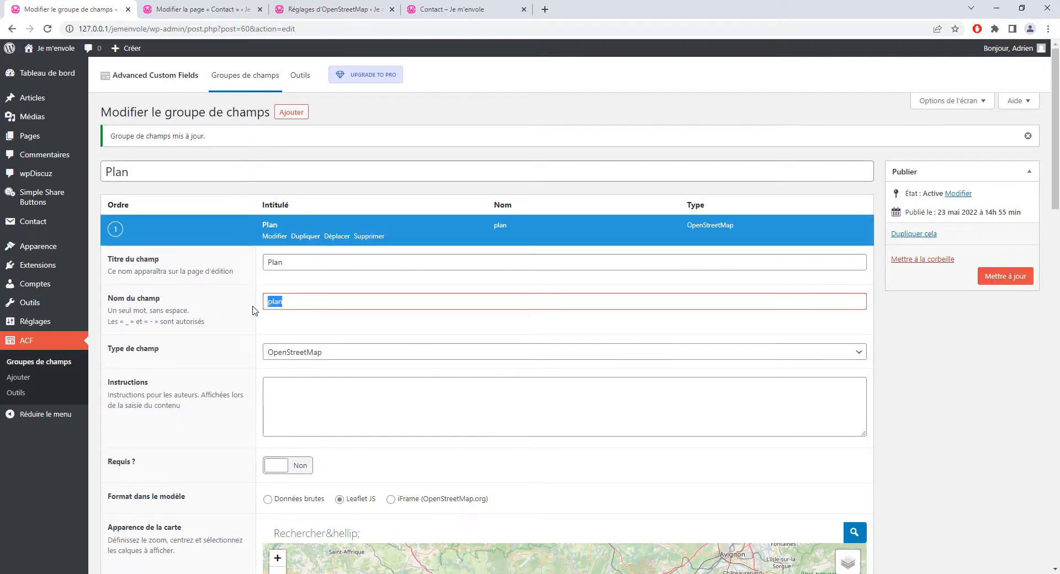
pyautogui.click(311, 306)
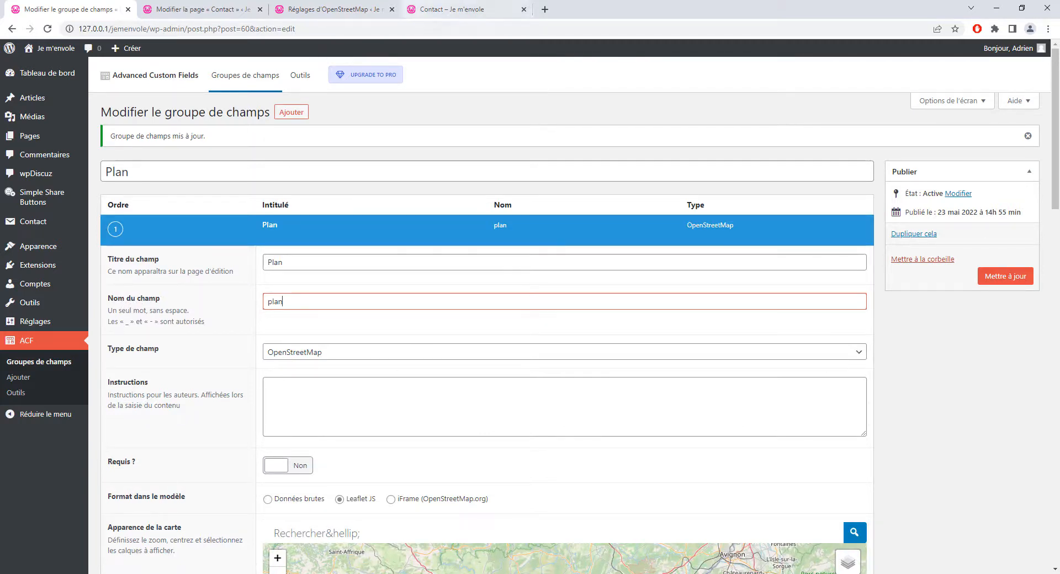
# Return to Visual Studio Code and check the the_field argument in tp_contact.php against the ACF field name.
pyautogui.hotkey('alt', 'Tab')
pyautogui.doubleClick(389, 190)
pyautogui.doubleClick(386, 202)
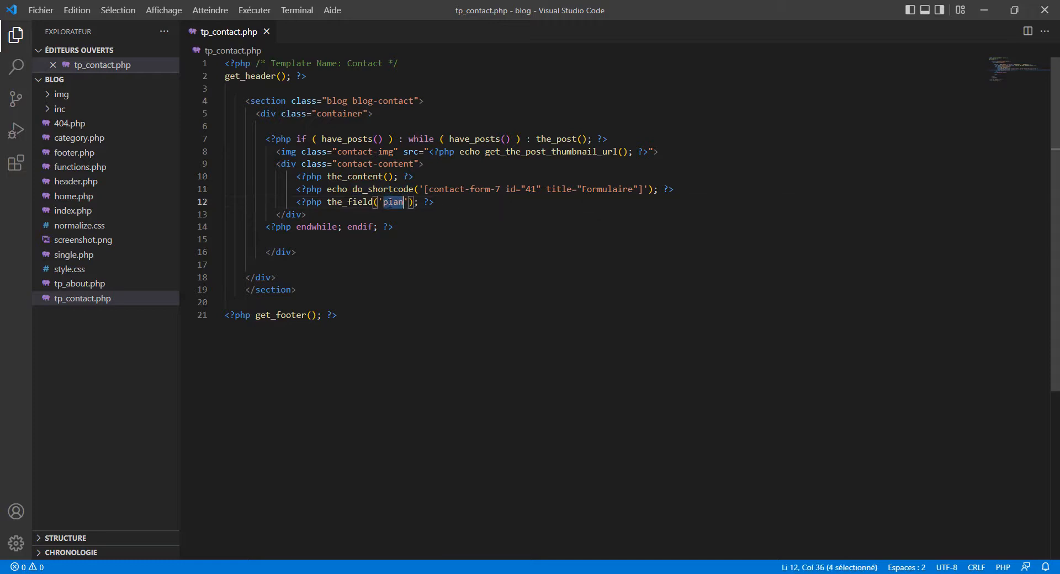
pyautogui.click(353, 203)
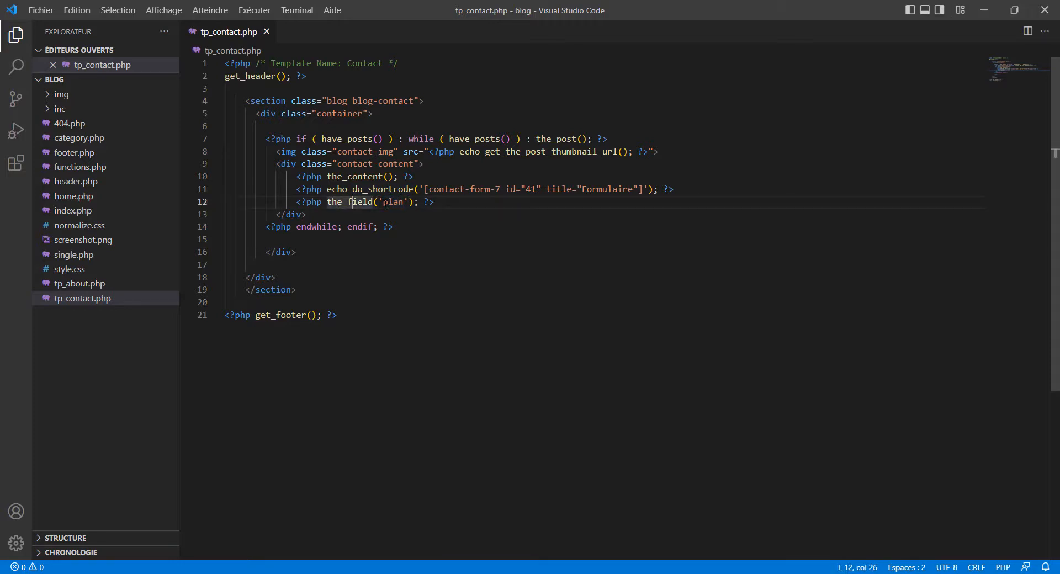
# Switch to the browser, reload the public Contact page and view the area below the contact form.
pyautogui.click(453, 201)
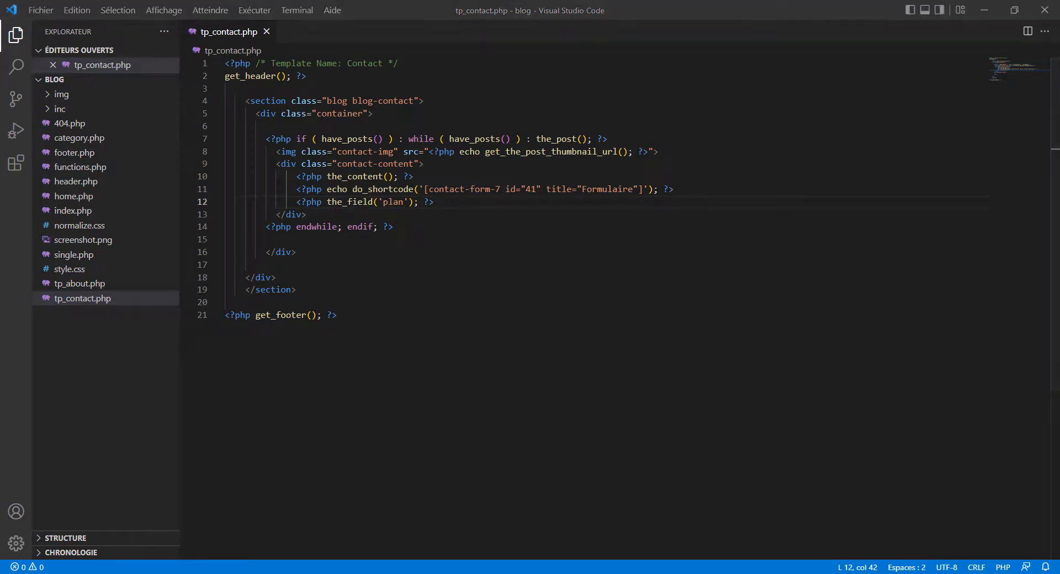
pyautogui.hotkey('alt', 'Tab')
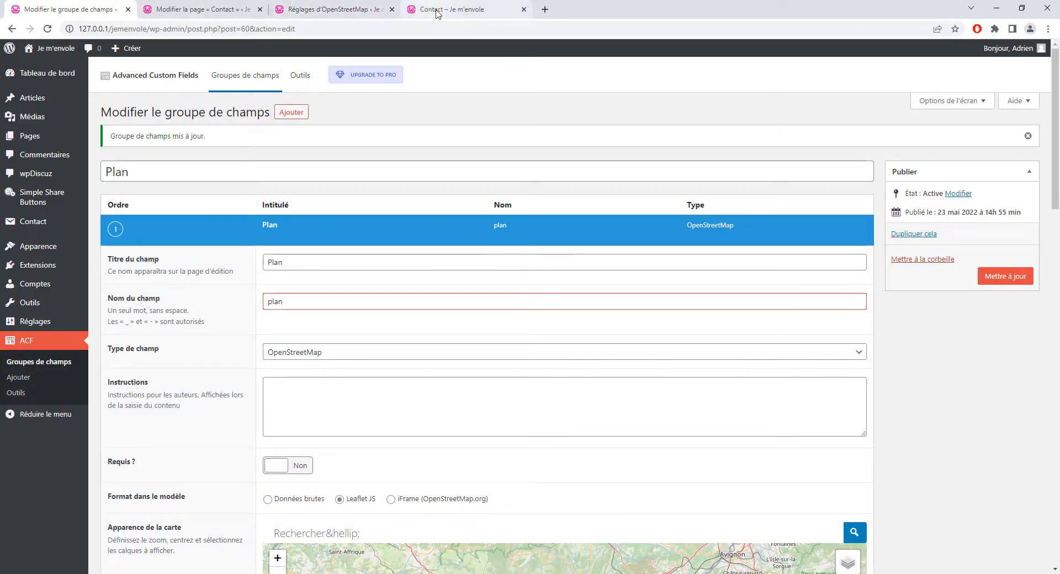
pyautogui.click(459, 10)
pyautogui.click(47, 28)
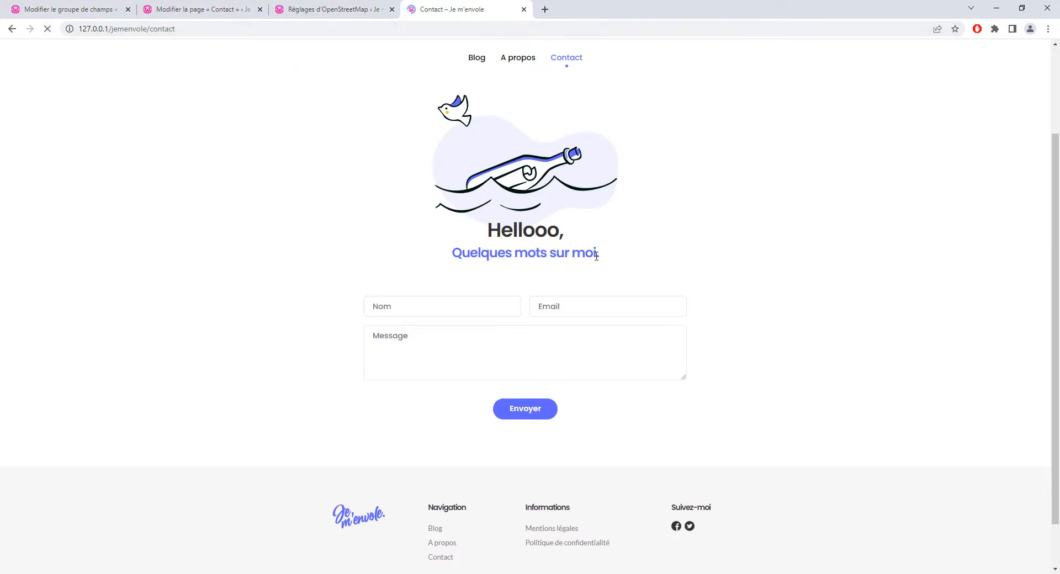
pyautogui.scroll(-3, 750, 294)
pyautogui.scroll(-1, 749, 293)
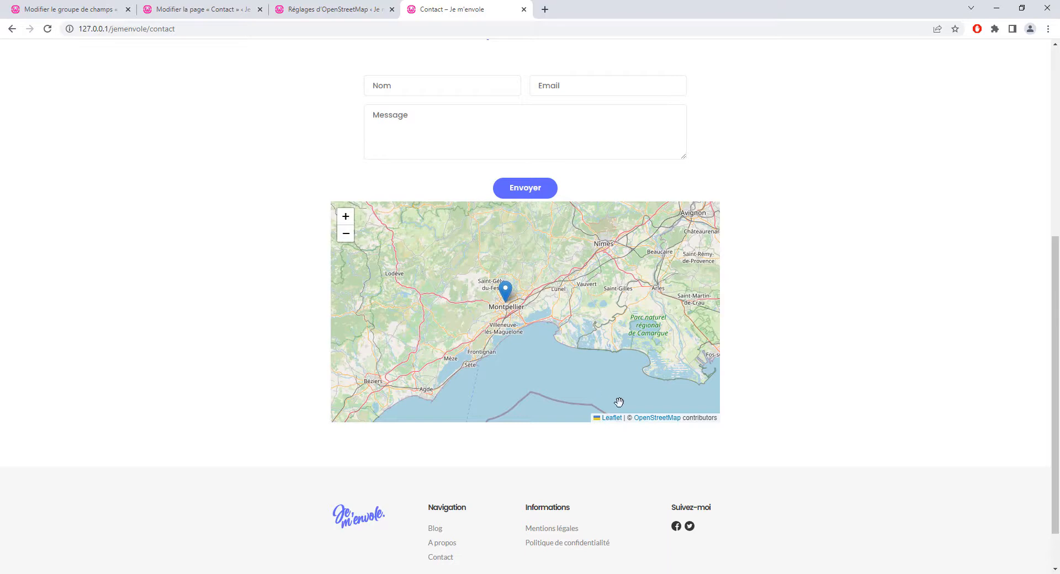
# Pan the map on the Contact page slightly, open the Montpellier marker's popup to read its address, and close it.
pyautogui.moveTo(551, 308); pyautogui.dragTo(555, 317)
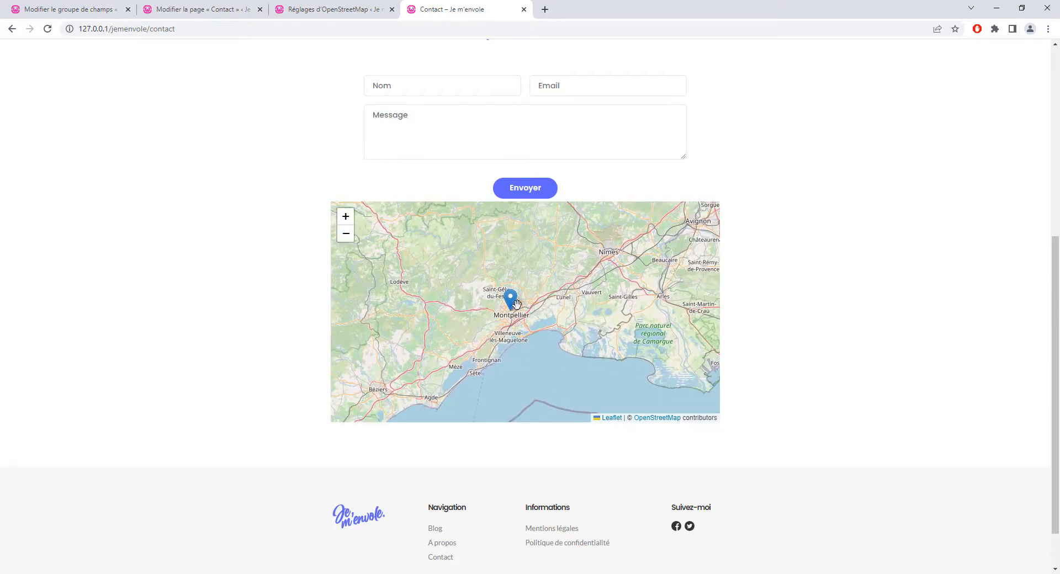
pyautogui.click(513, 303)
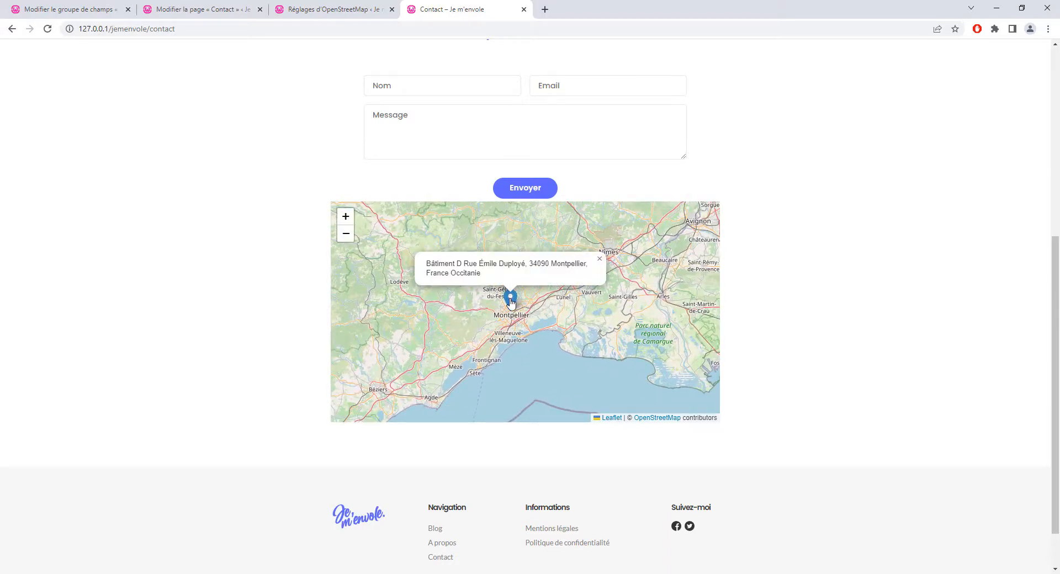
pyautogui.moveTo(432, 263); pyautogui.dragTo(537, 308)
pyautogui.click(599, 259)
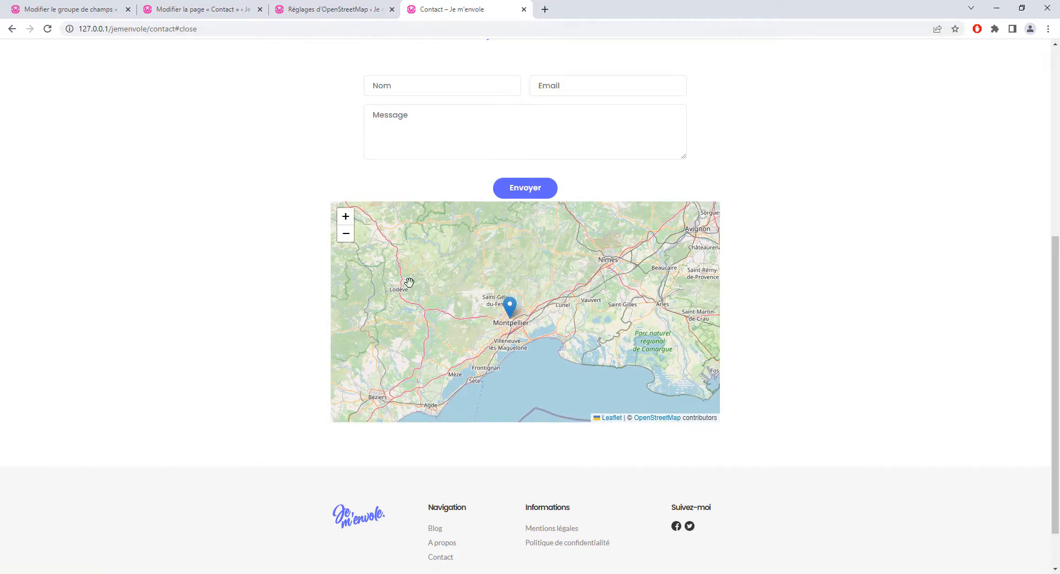
# Compare the marker label in the Contact page editor's Plan field with the map on the public Contact page.
pyautogui.click(198, 10)
pyautogui.scroll(-6, 340, 369)
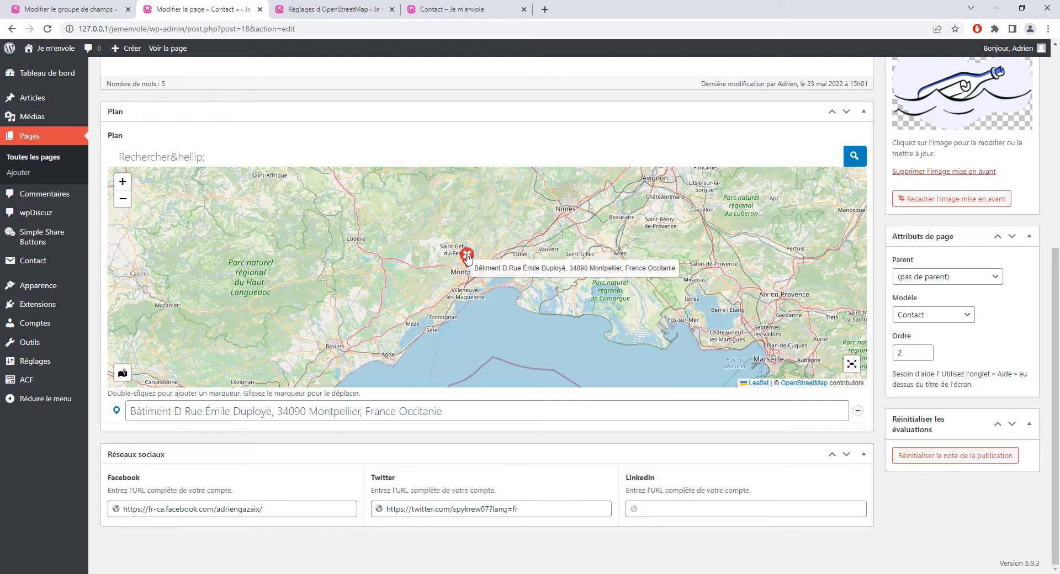
pyautogui.click(448, 9)
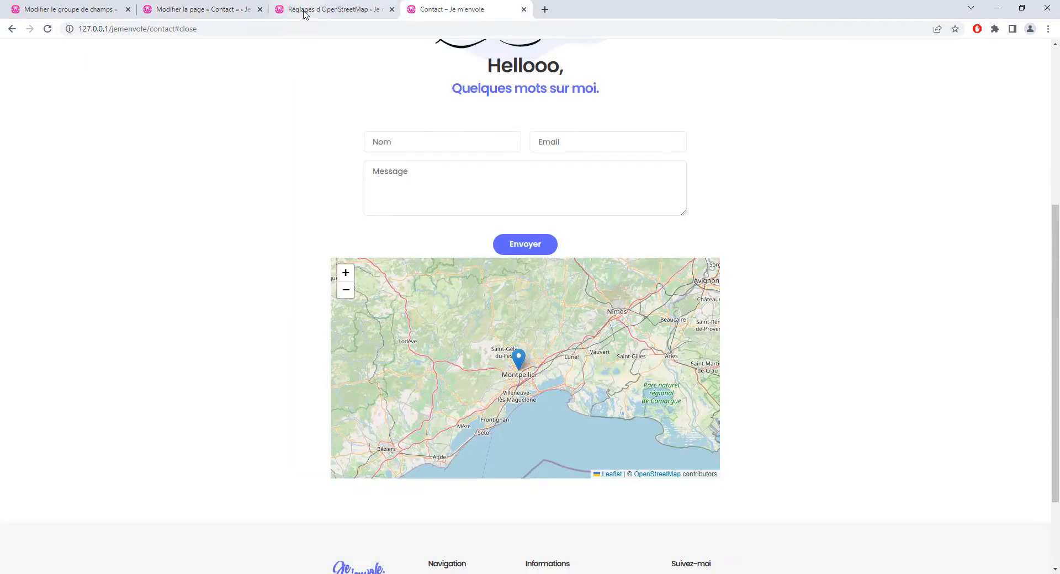
# In the Contact page editor, search the Plan map for "toulon" to add a marker there, and remove the Montpellier marker.
pyautogui.click(309, 9)
pyautogui.click(191, 11)
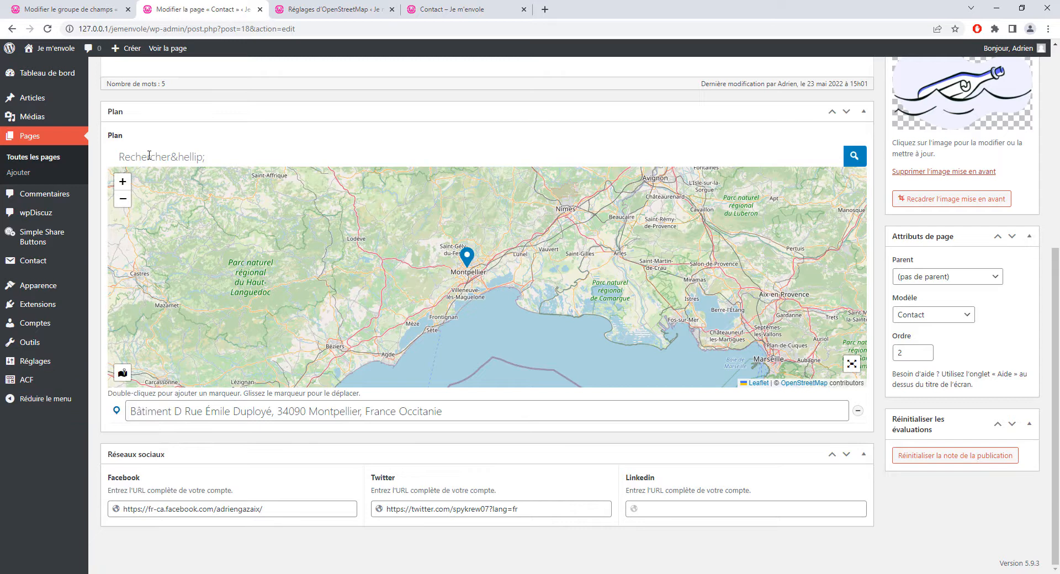
pyautogui.click(192, 155)
pyautogui.write('toulon')
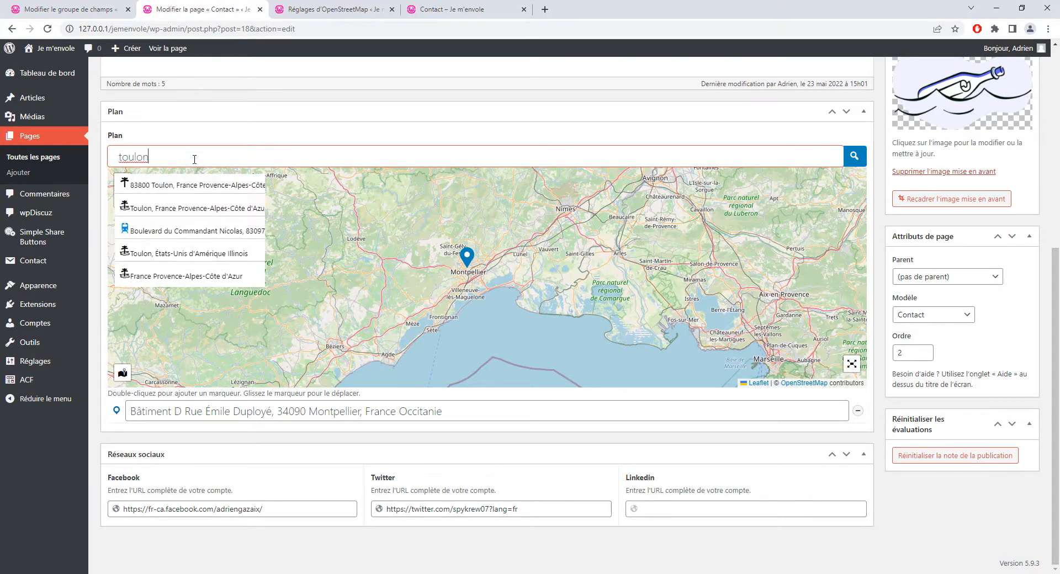
pyautogui.press('Return')
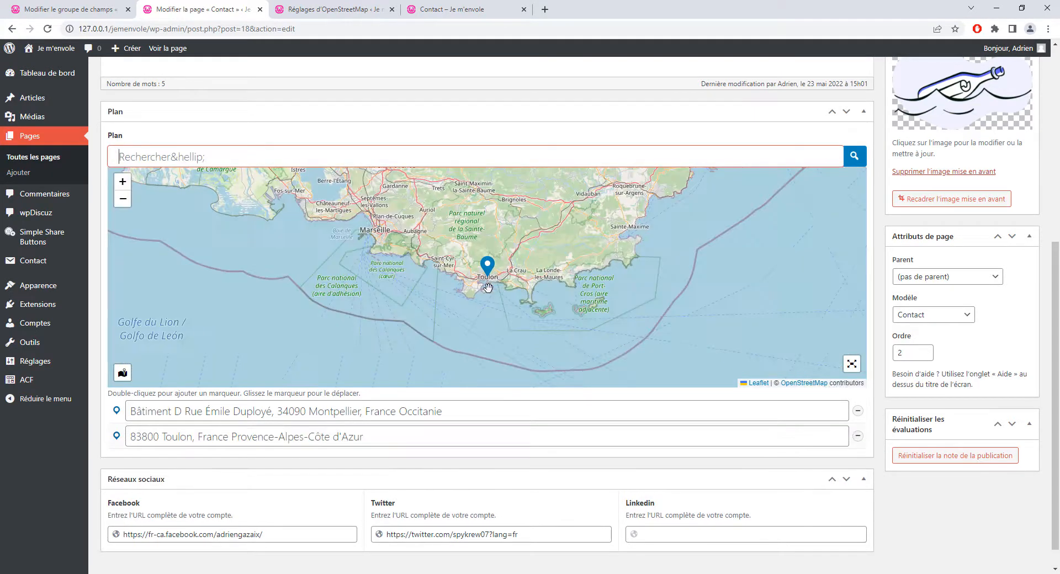
pyautogui.moveTo(504, 297); pyautogui.dragTo(483, 294)
pyautogui.scroll(3, 484, 276)
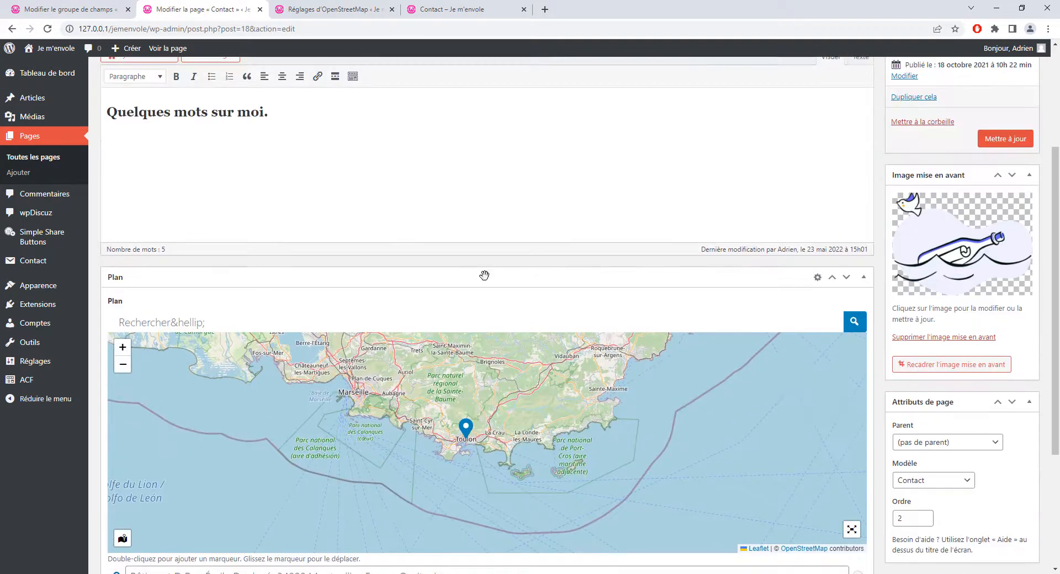
pyautogui.scroll(-3, 499, 269)
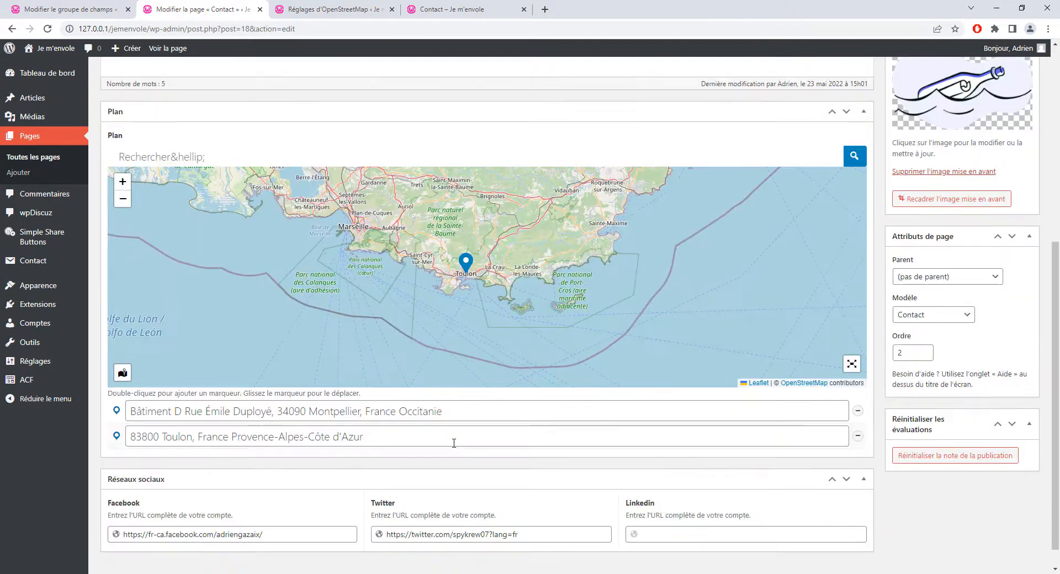
pyautogui.click(857, 414)
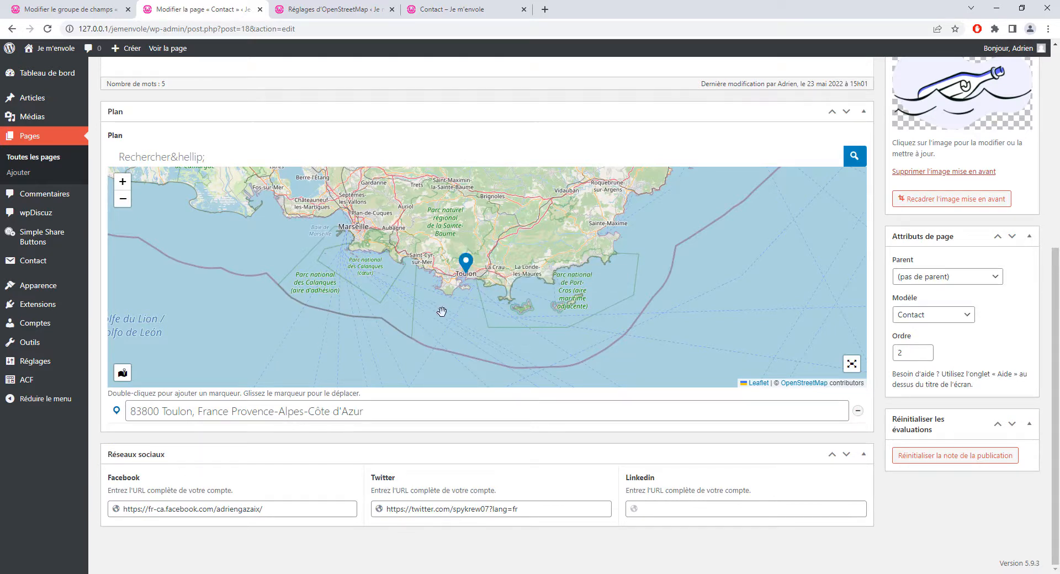
# Zoom the Plan map in on Toulon's city centre and move the marker north of the railway, near Claret.
pyautogui.click(121, 184)
pyautogui.click(121, 185)
pyautogui.click(121, 184)
pyautogui.moveTo(333, 269)
pyautogui.mouseDown()
pyautogui.moveTo(447, 289)
pyautogui.moveTo(455, 314)
pyautogui.mouseUp()
pyautogui.click(122, 184)
pyautogui.click(122, 184)
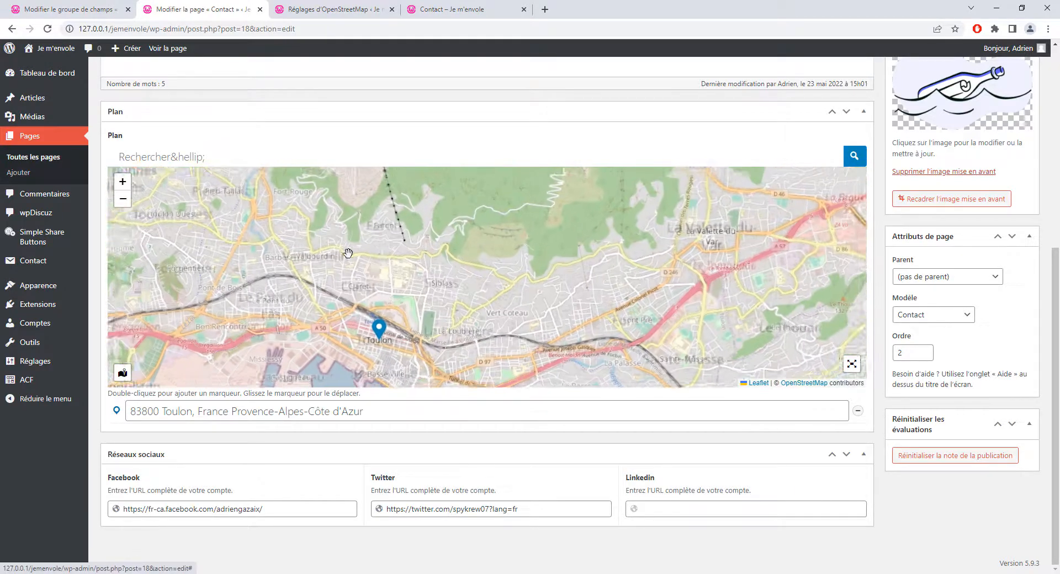
pyautogui.moveTo(348, 252); pyautogui.dragTo(442, 178)
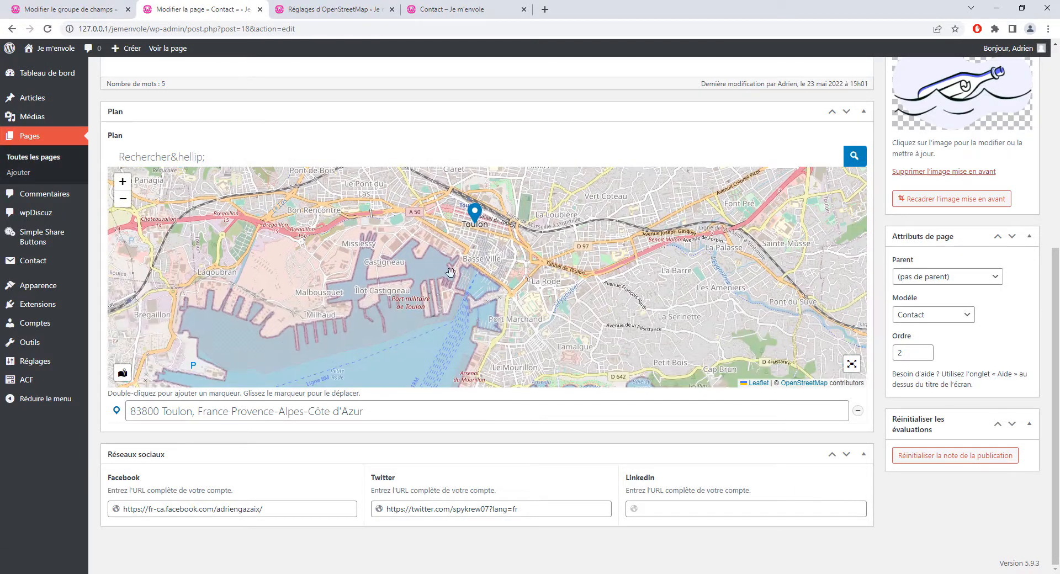
pyautogui.moveTo(502, 272); pyautogui.dragTo(490, 308)
pyautogui.moveTo(460, 264)
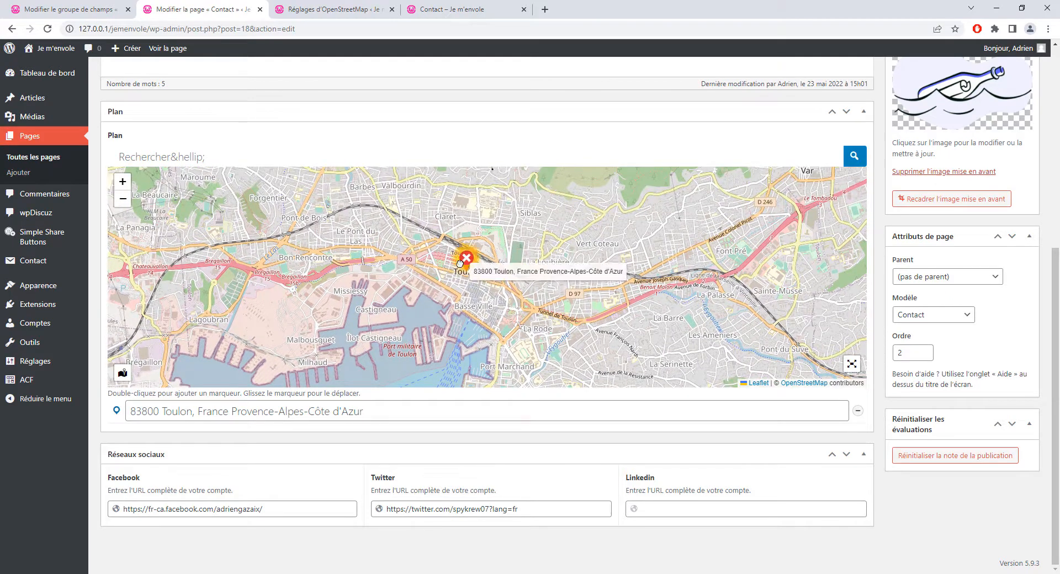
pyautogui.moveTo(459, 263)
pyautogui.mouseDown()
pyautogui.moveTo(390, 240)
pyautogui.moveTo(472, 232)
pyautogui.mouseUp()
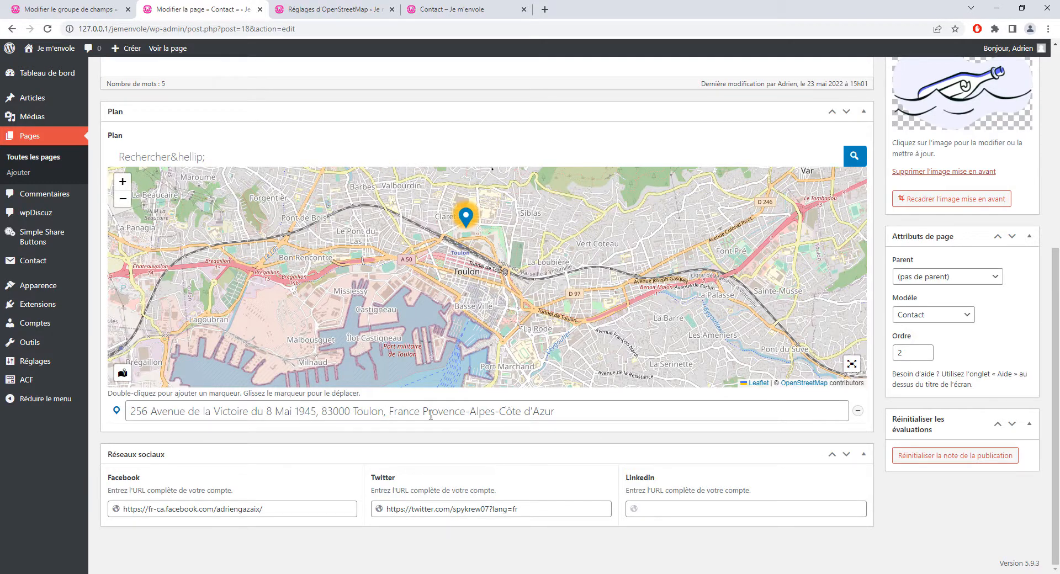
# Update the Contact page to save the Plan map's new marker and view.
pyautogui.scroll(1, 948, 239)
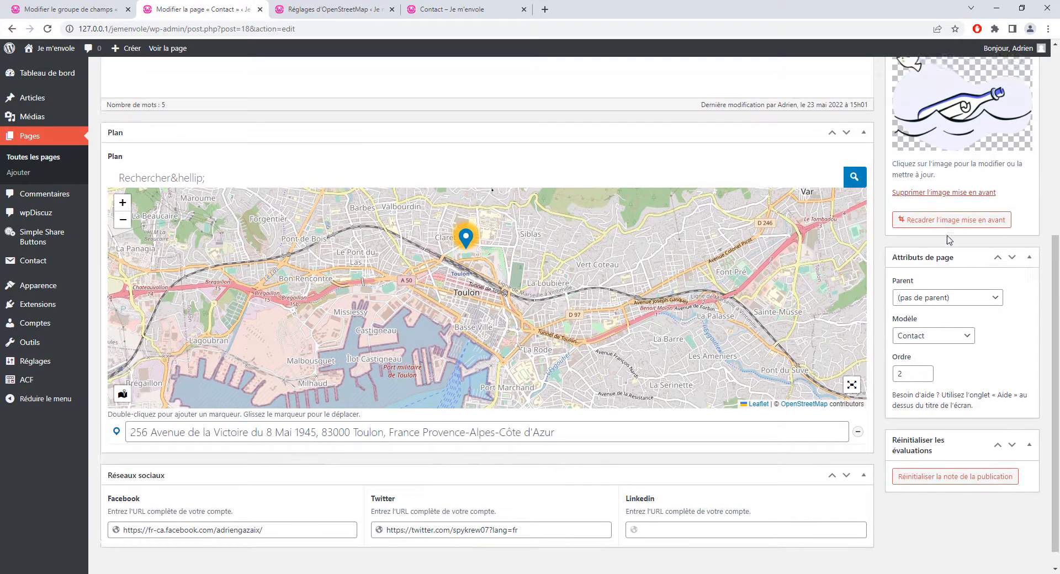
pyautogui.scroll(5, 949, 239)
pyautogui.click(1005, 305)
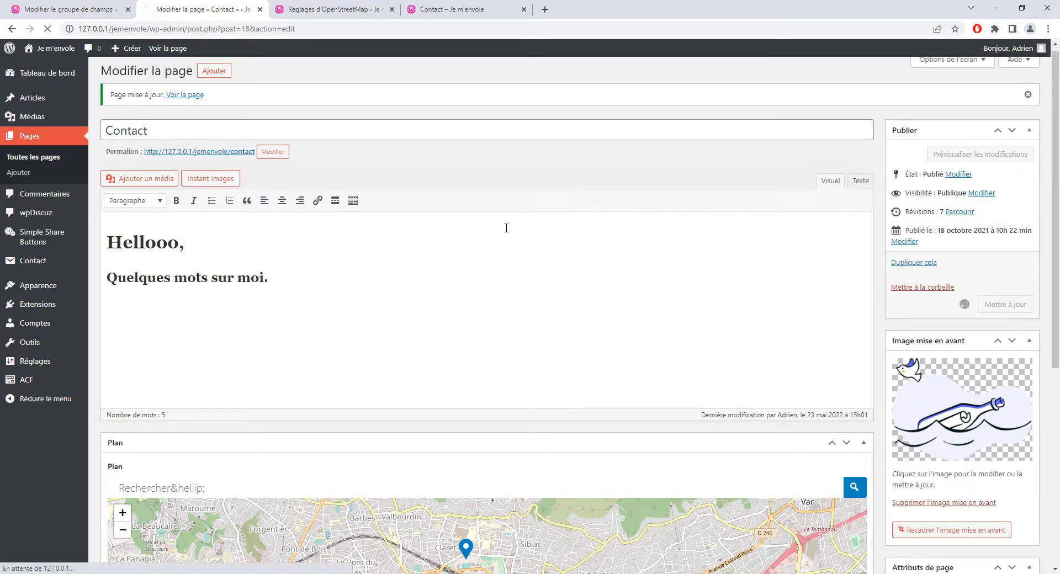
# Reload the public Contact page and examine the Toulon map and its placement below the form.
pyautogui.click(309, 9)
pyautogui.click(452, 9)
pyautogui.click(47, 29)
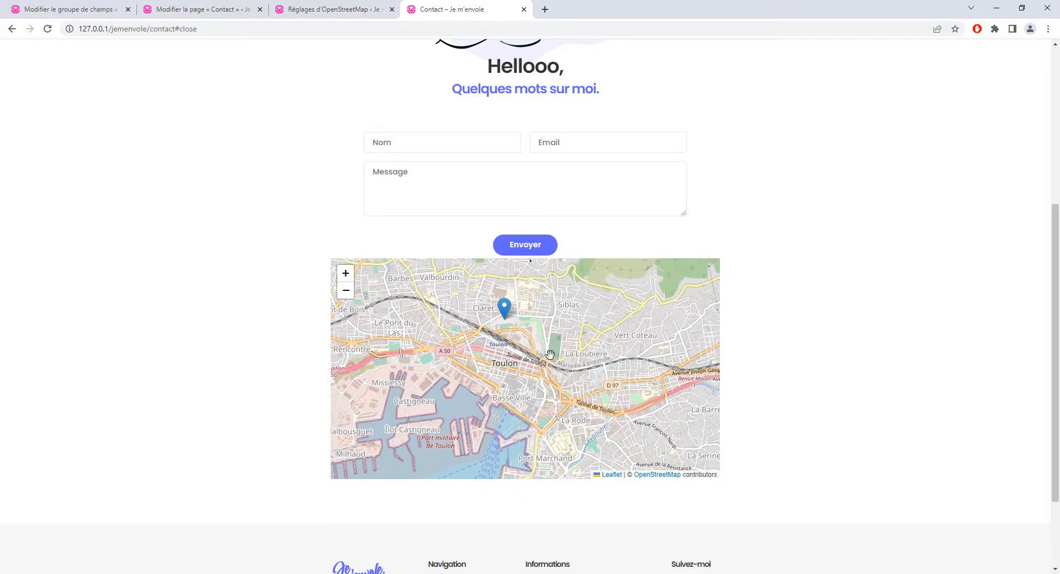
pyautogui.moveTo(551, 356)
pyautogui.mouseDown()
pyautogui.moveTo(568, 353)
pyautogui.moveTo(560, 367)
pyautogui.mouseUp()
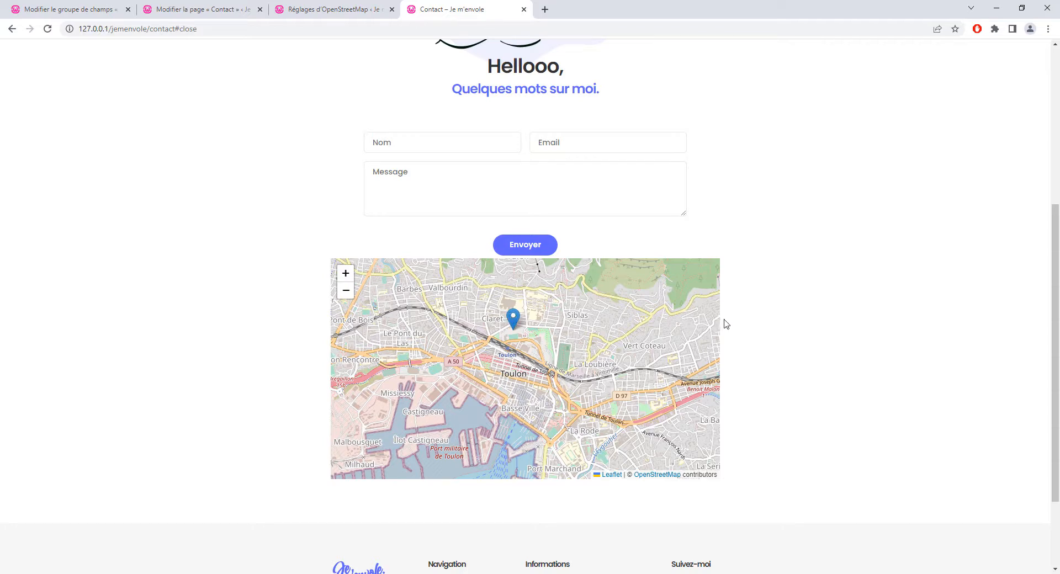
pyautogui.scroll(5, 756, 325)
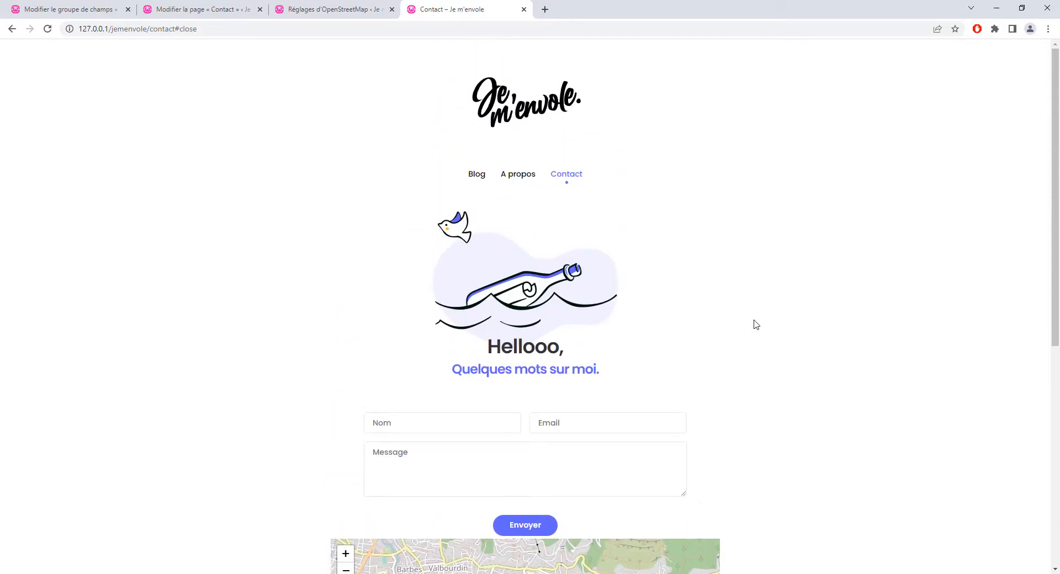
pyautogui.scroll(-5, 346, 137)
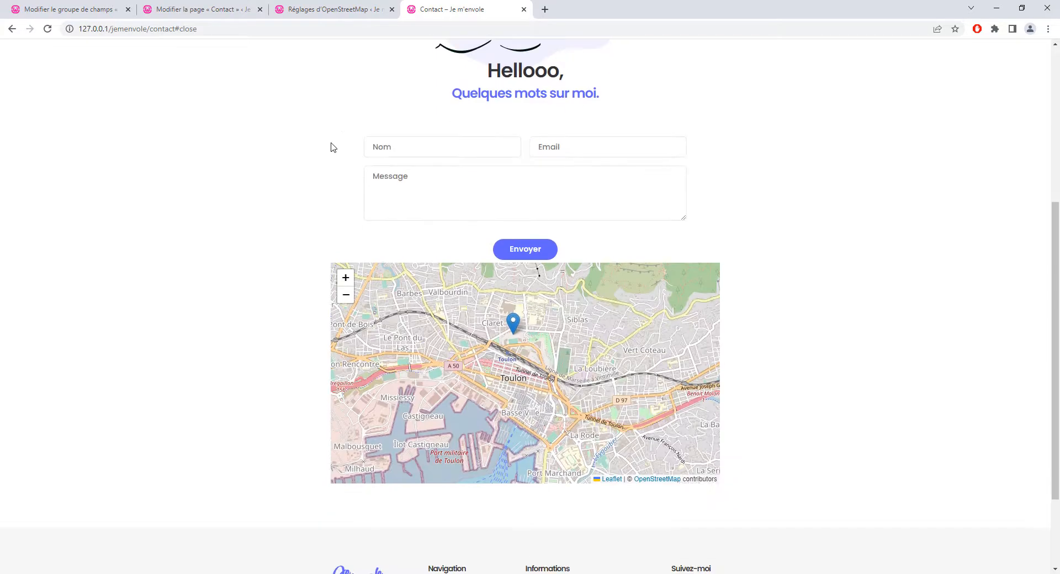
pyautogui.scroll(-2, 329, 149)
pyautogui.scroll(7, 325, 151)
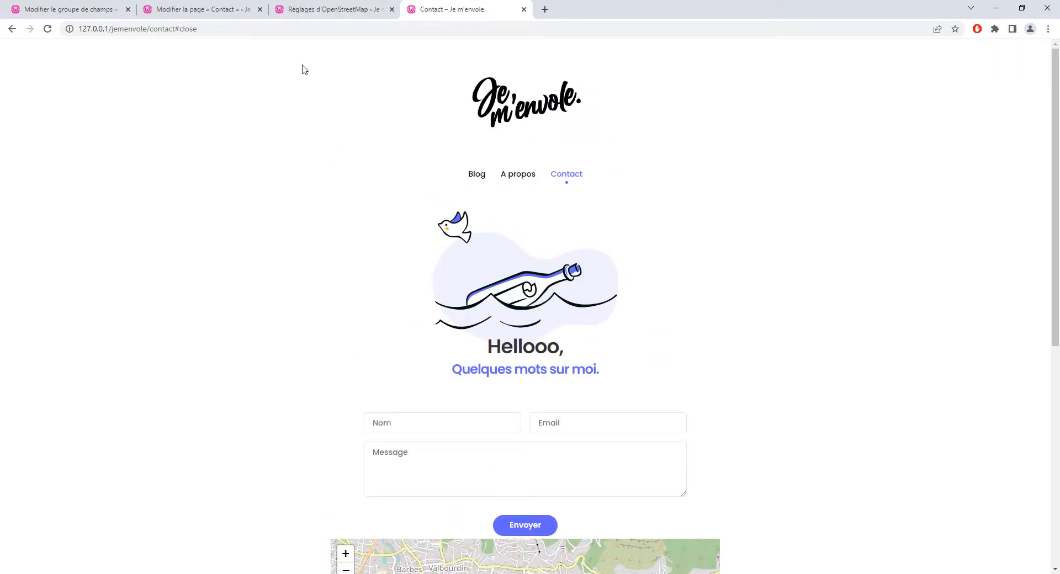
# Look through the map tile providers and their layer variants in the ACF OpenStreetMap settings, from start to end.
pyautogui.click(303, 16)
pyautogui.scroll(-5, 282, 298)
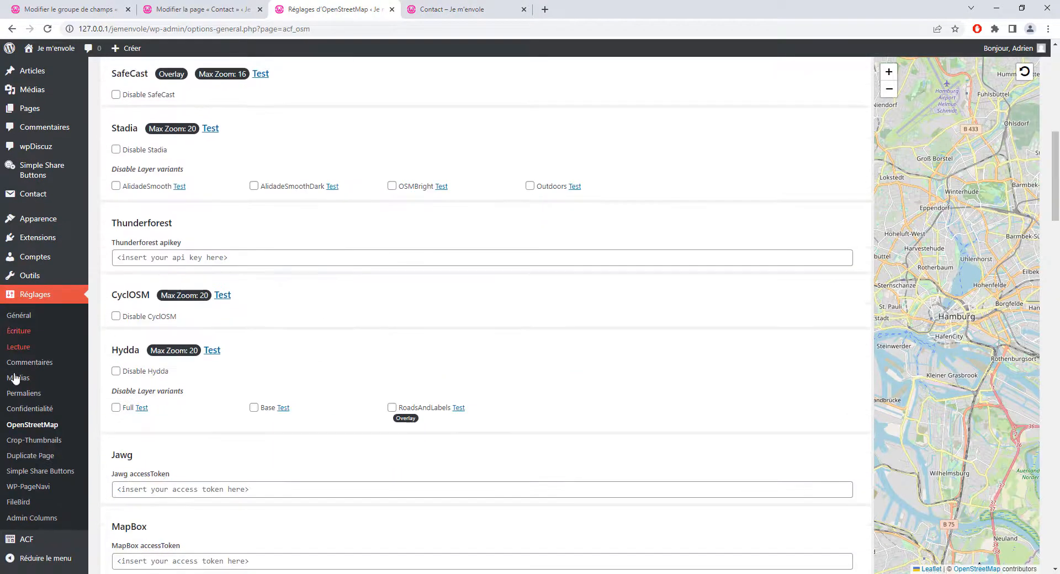
pyautogui.scroll(-5, 295, 361)
pyautogui.scroll(-4, 294, 361)
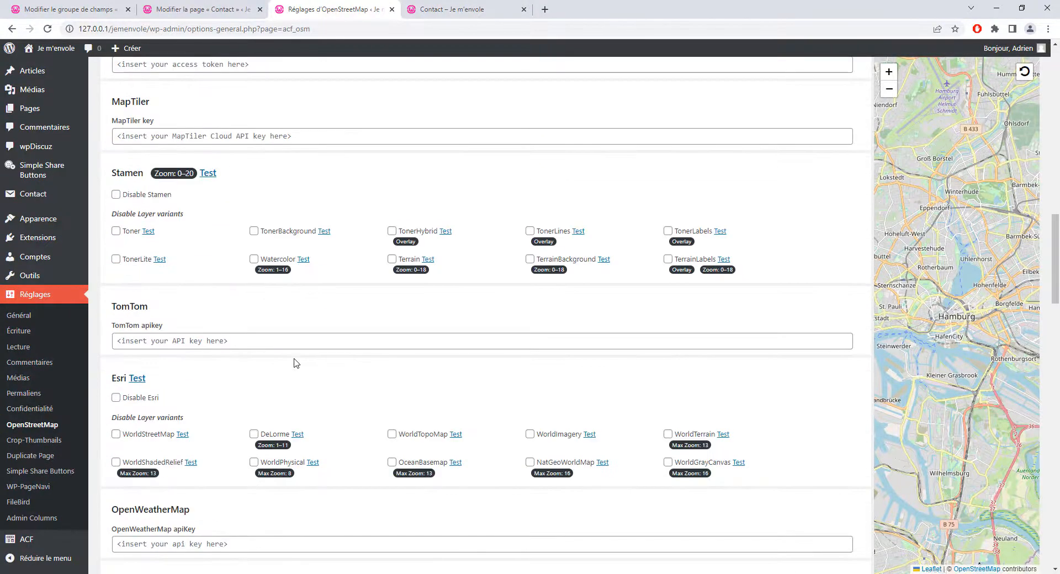
pyautogui.scroll(-13, 243, 323)
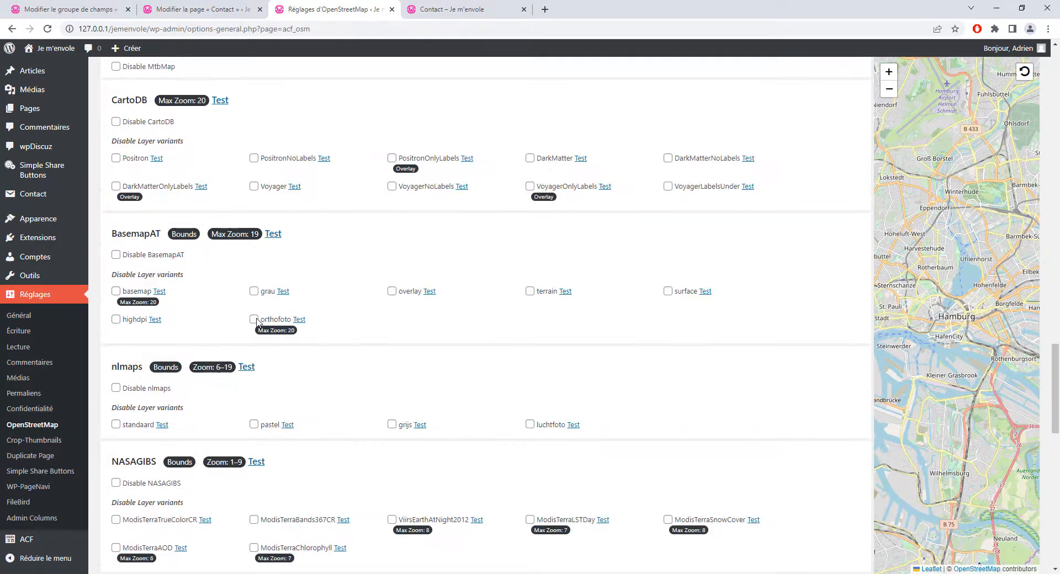
pyautogui.moveTo(1058, 337); pyautogui.dragTo(1055, 481)
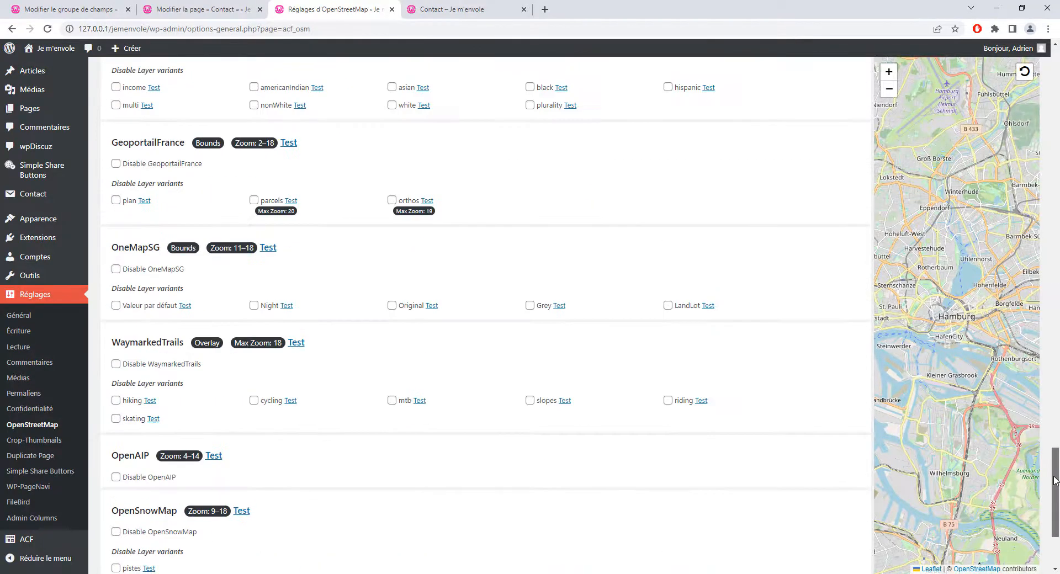
pyautogui.moveTo(1056, 396); pyautogui.dragTo(1044, 67)
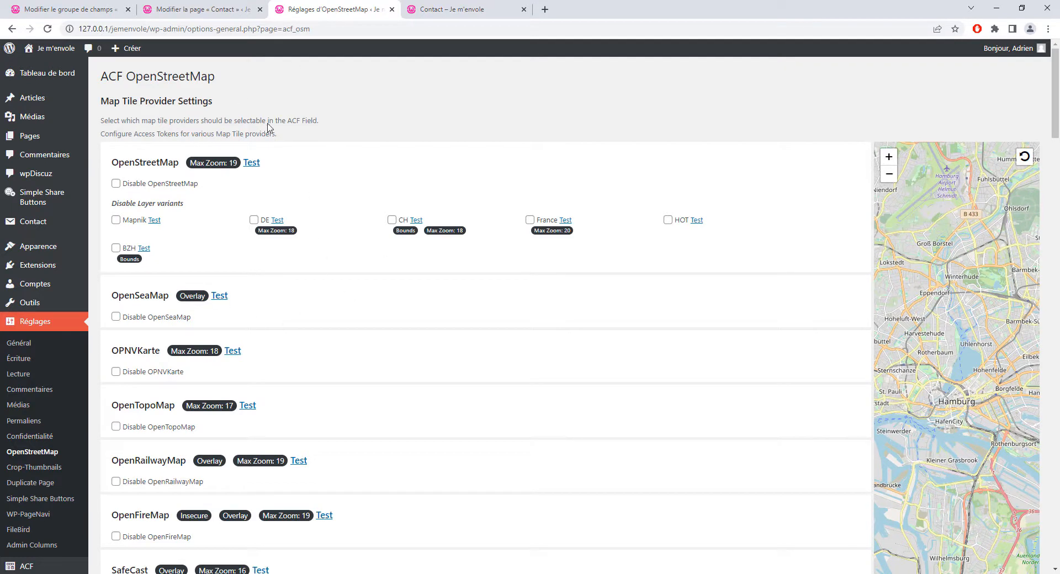
# Return to the public Contact page and view the map's current tile style.
pyautogui.click(452, 9)
pyautogui.scroll(-5, 690, 354)
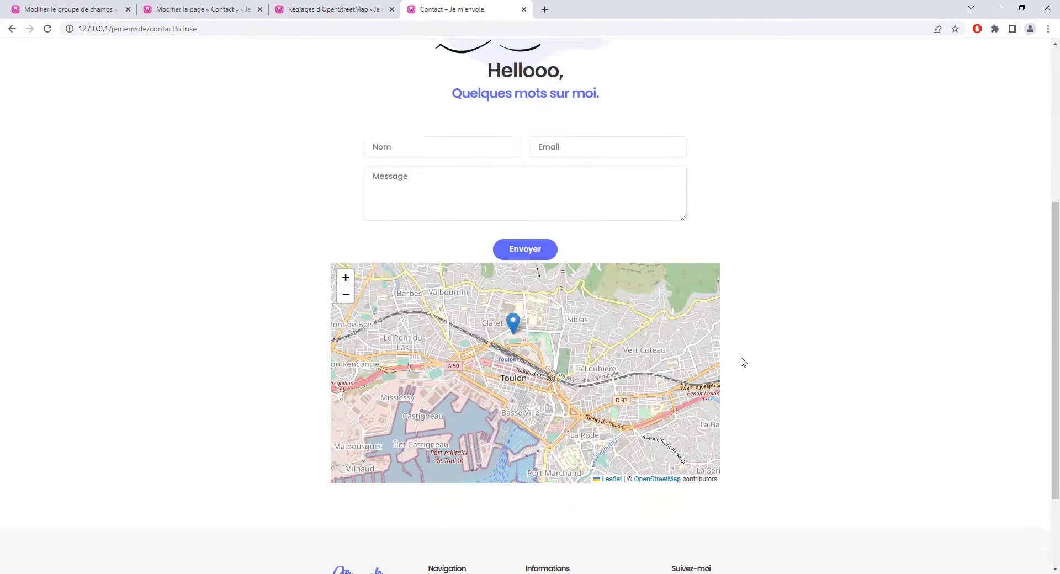
pyautogui.scroll(-1, 743, 362)
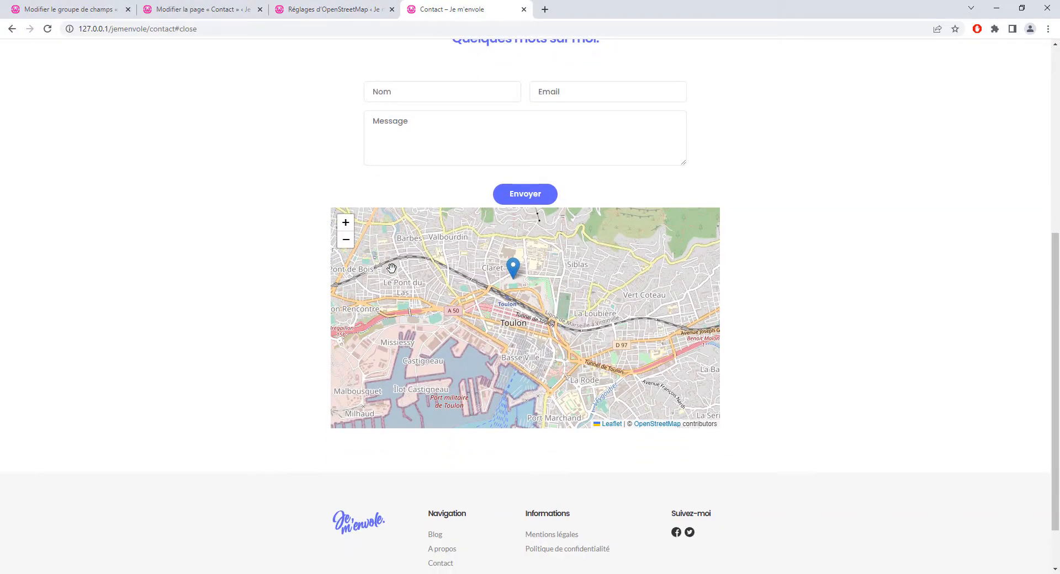
# Review the first map tile providers, from OpenStreetMap to Hydda, in the ACF OpenStreetMap settings again.
pyautogui.click(312, 10)
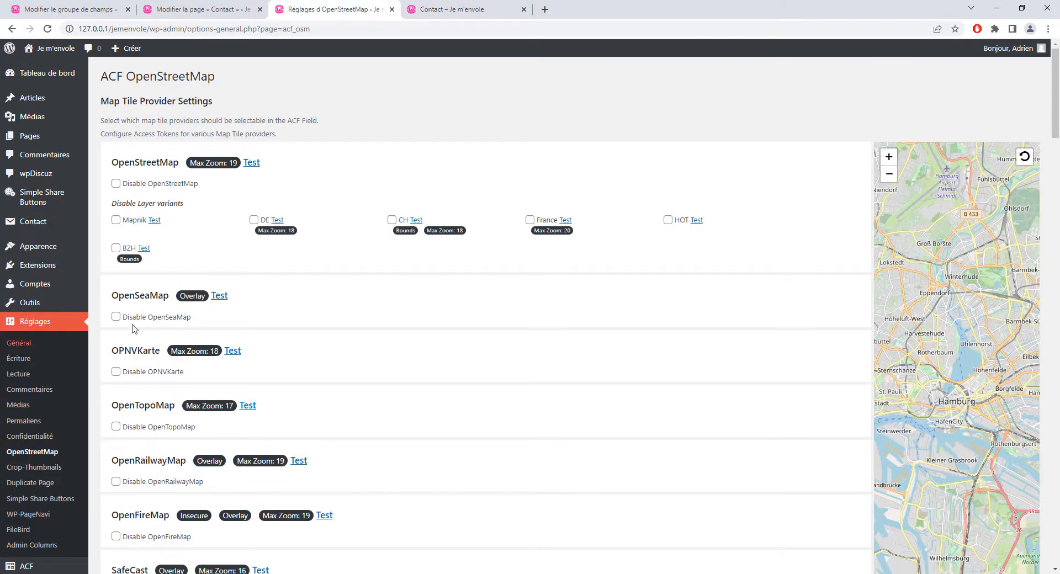
pyautogui.scroll(-4, 185, 369)
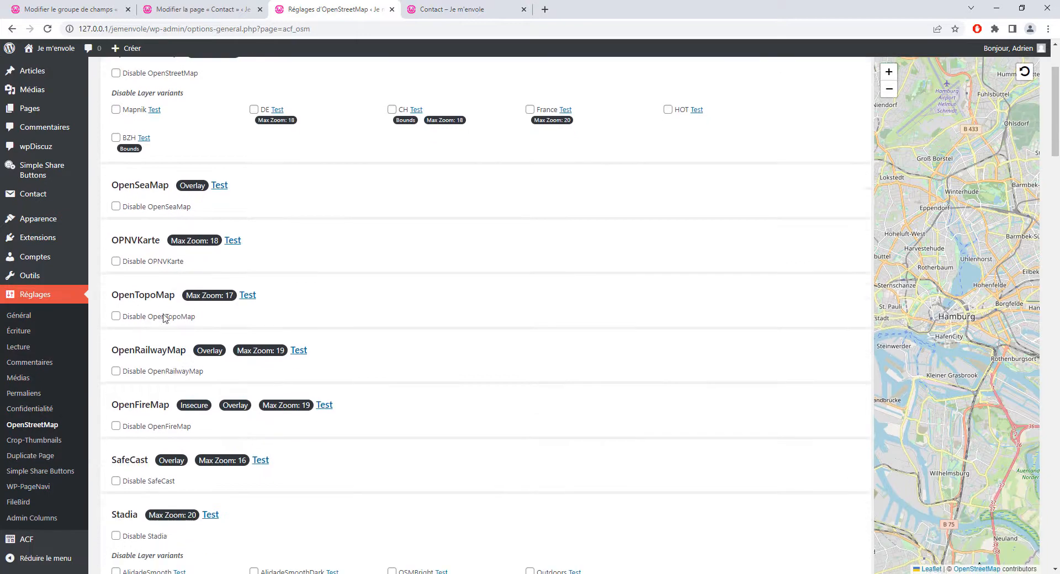
pyautogui.scroll(-5, 389, 416)
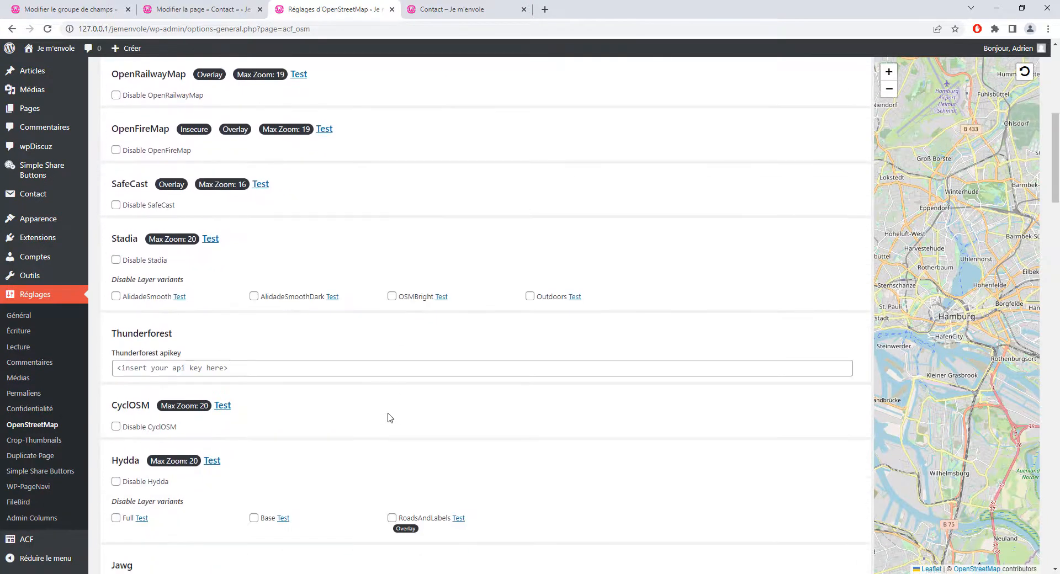
pyautogui.scroll(10, 200, 218)
# Go back to the public Contact page and look over the whole page down to the map.
pyautogui.click(445, 11)
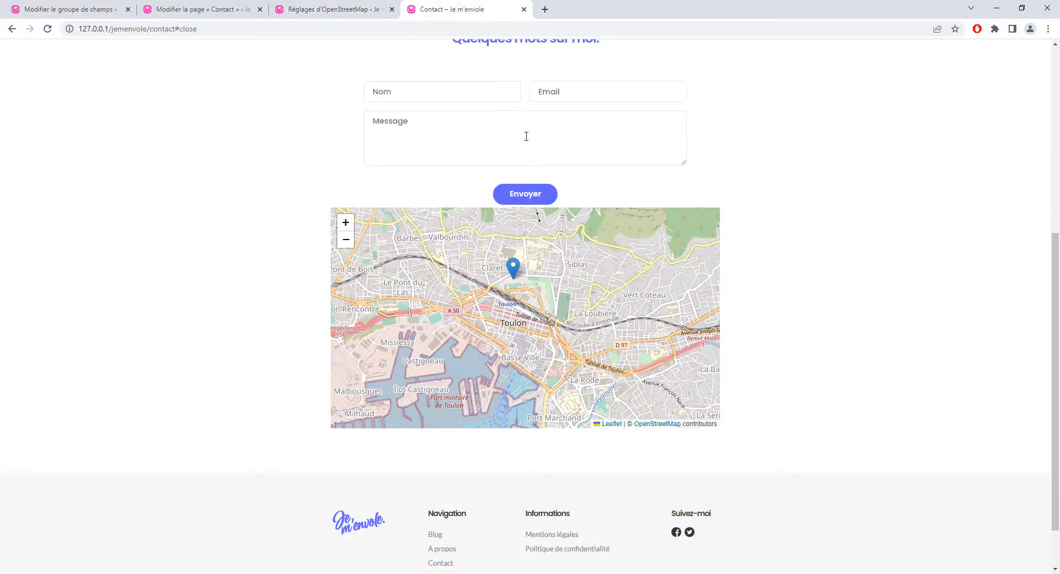
pyautogui.scroll(5, 733, 238)
pyautogui.scroll(-3, 756, 240)
pyautogui.scroll(-2, 758, 241)
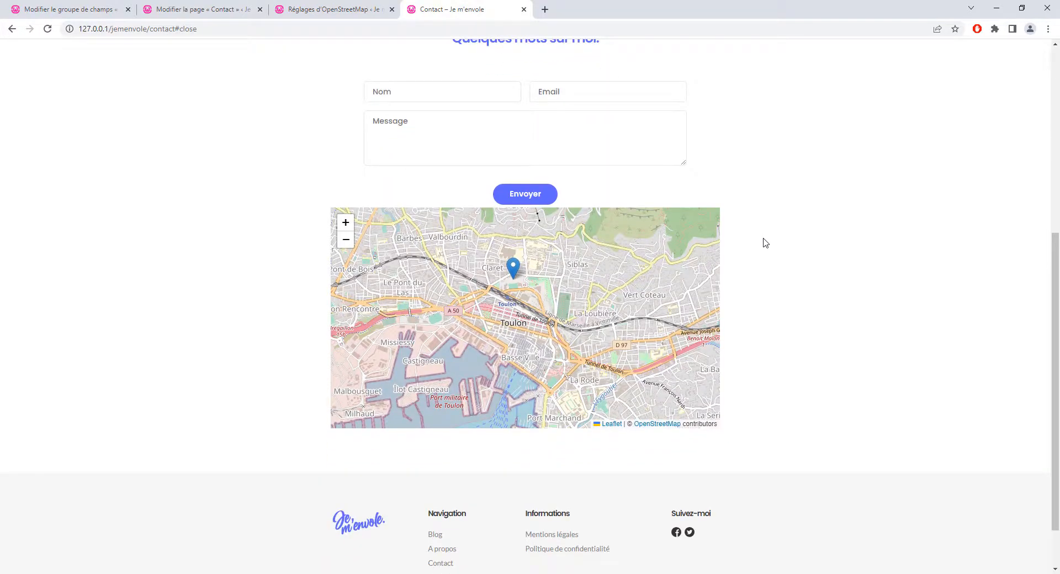